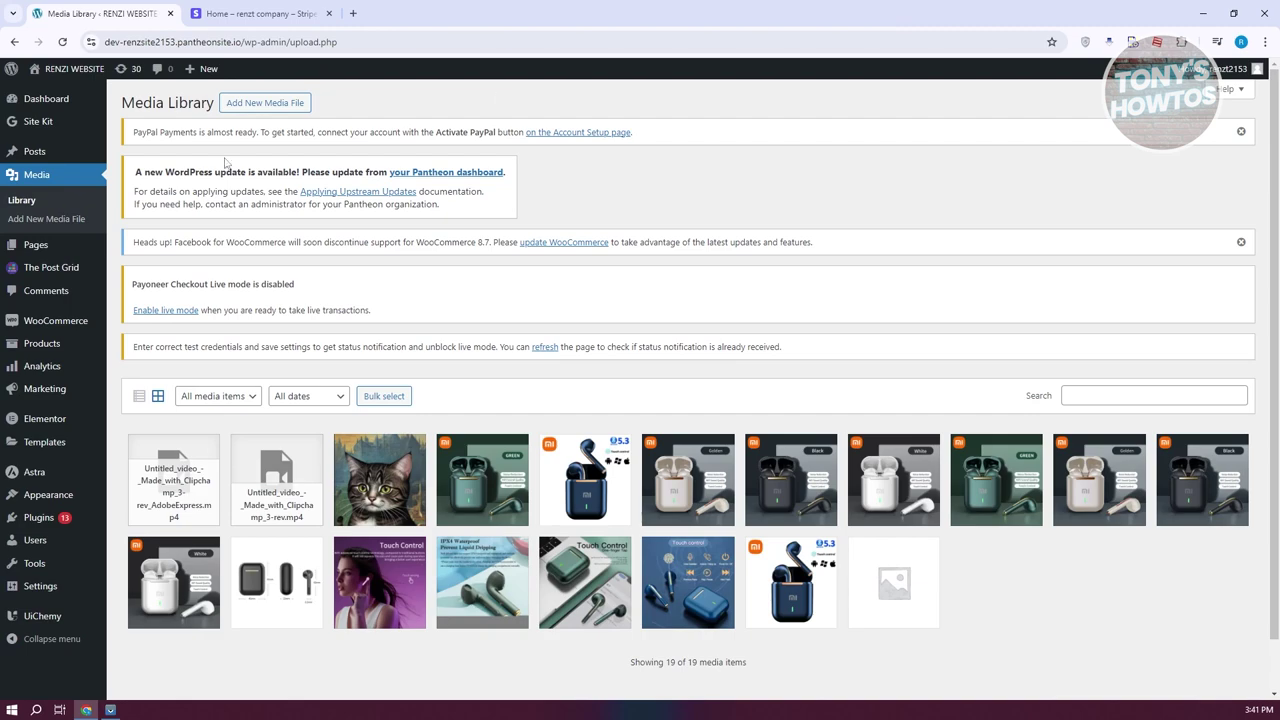
Go to the page for adding new plugins and search for "woocommerce".
left_click(40, 517)
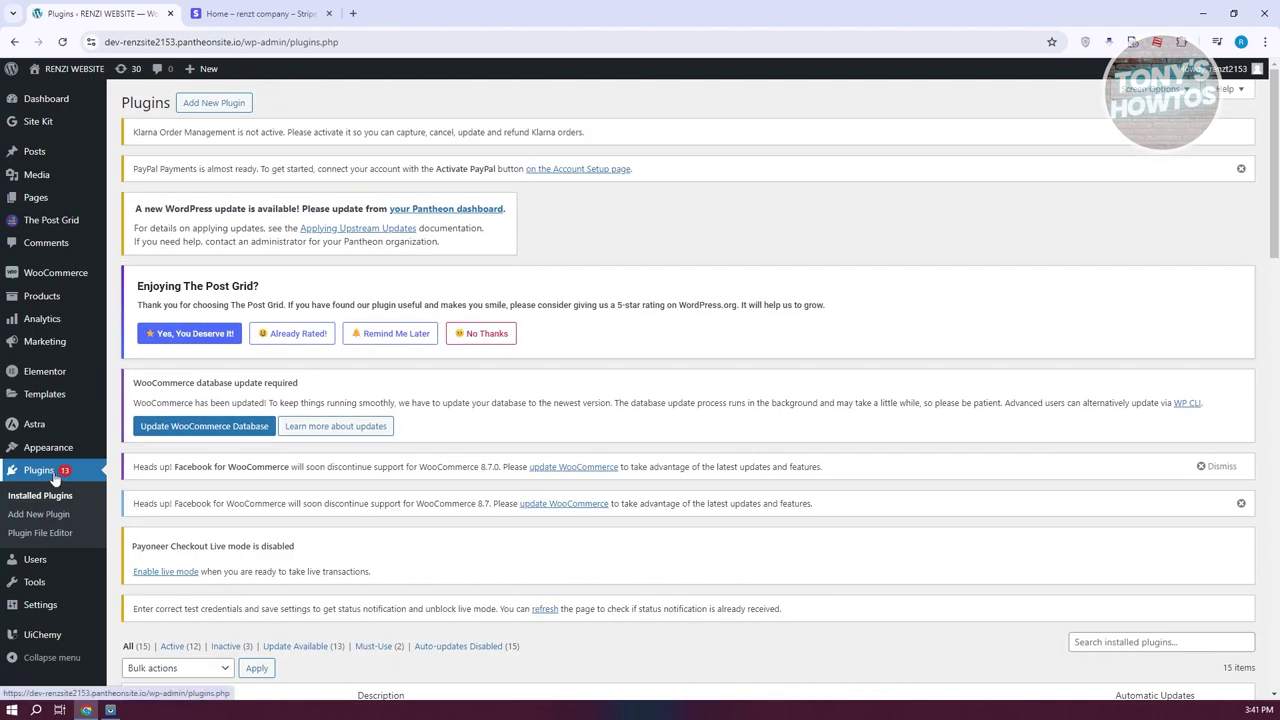
left_click(55, 516)
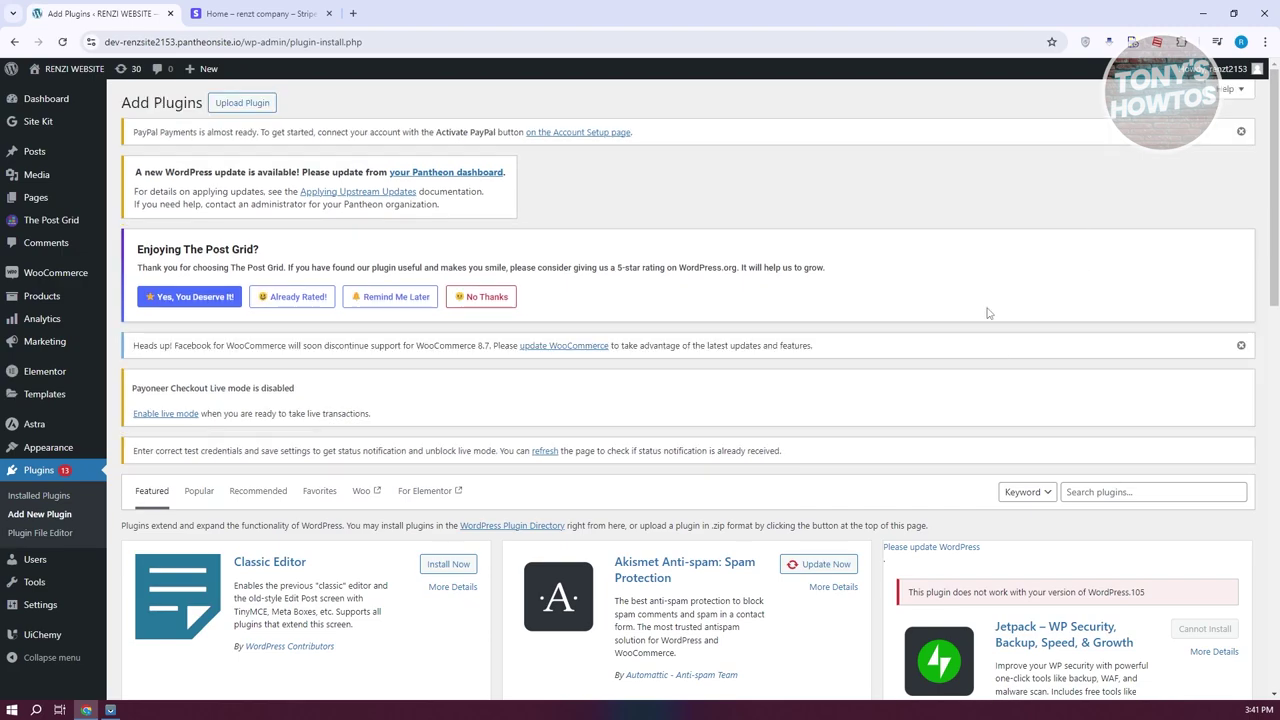
scroll(987, 313, "down", 1)
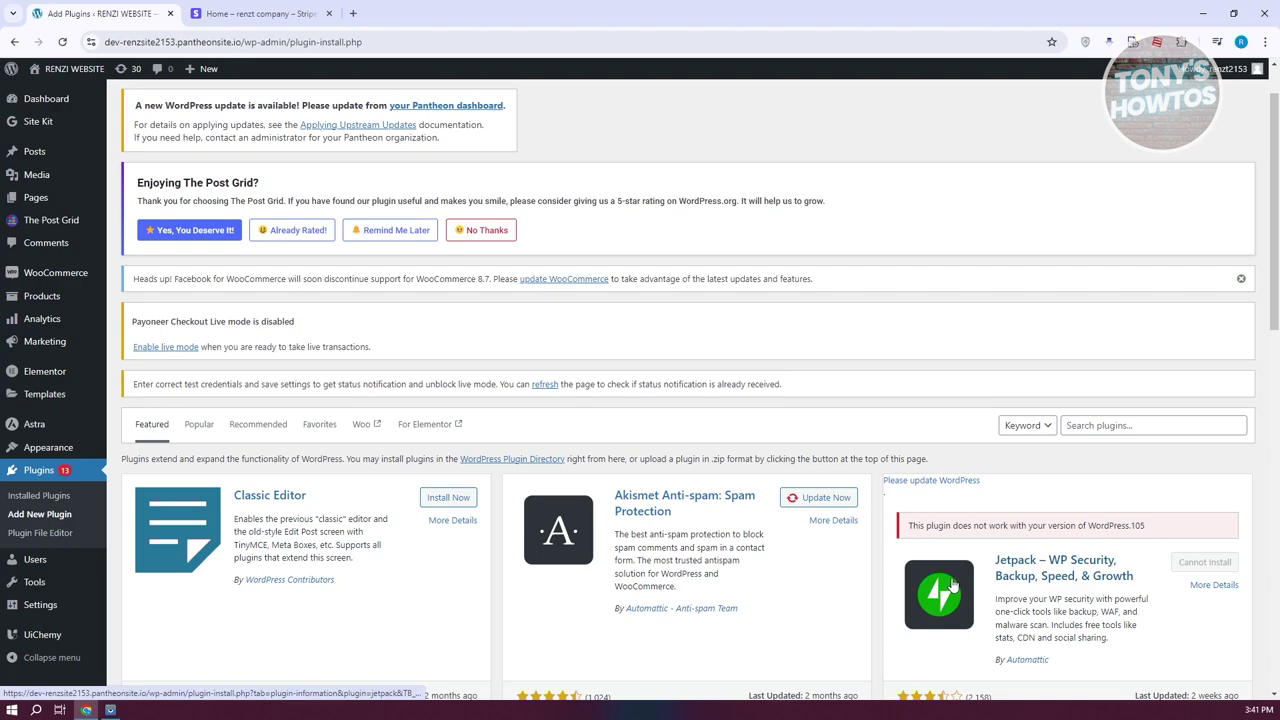
left_click(1098, 431)
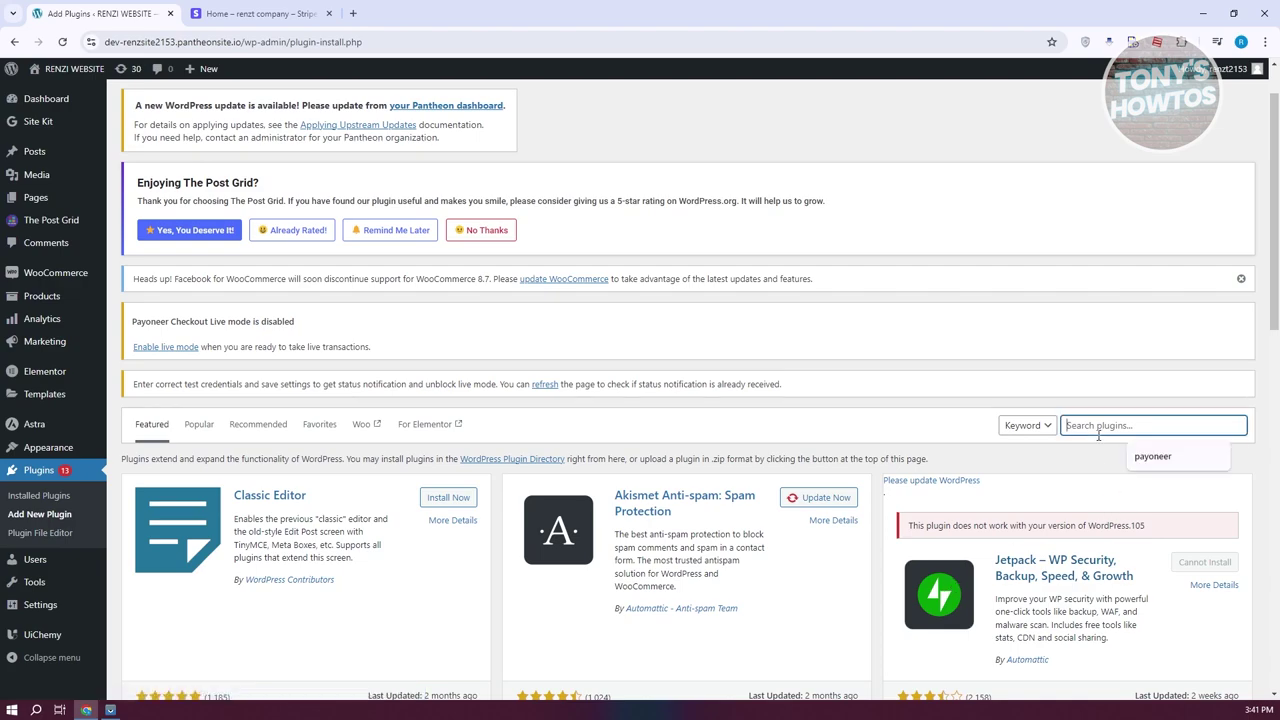
type("wooco")
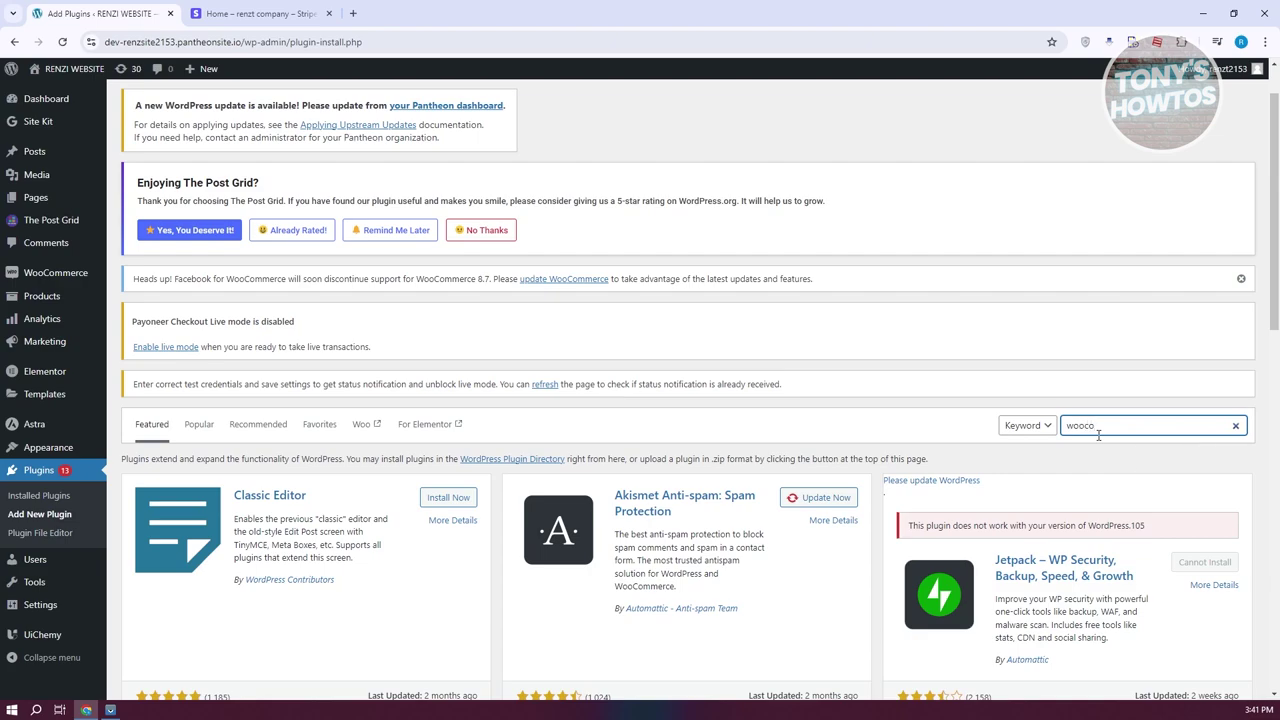
type("mm")
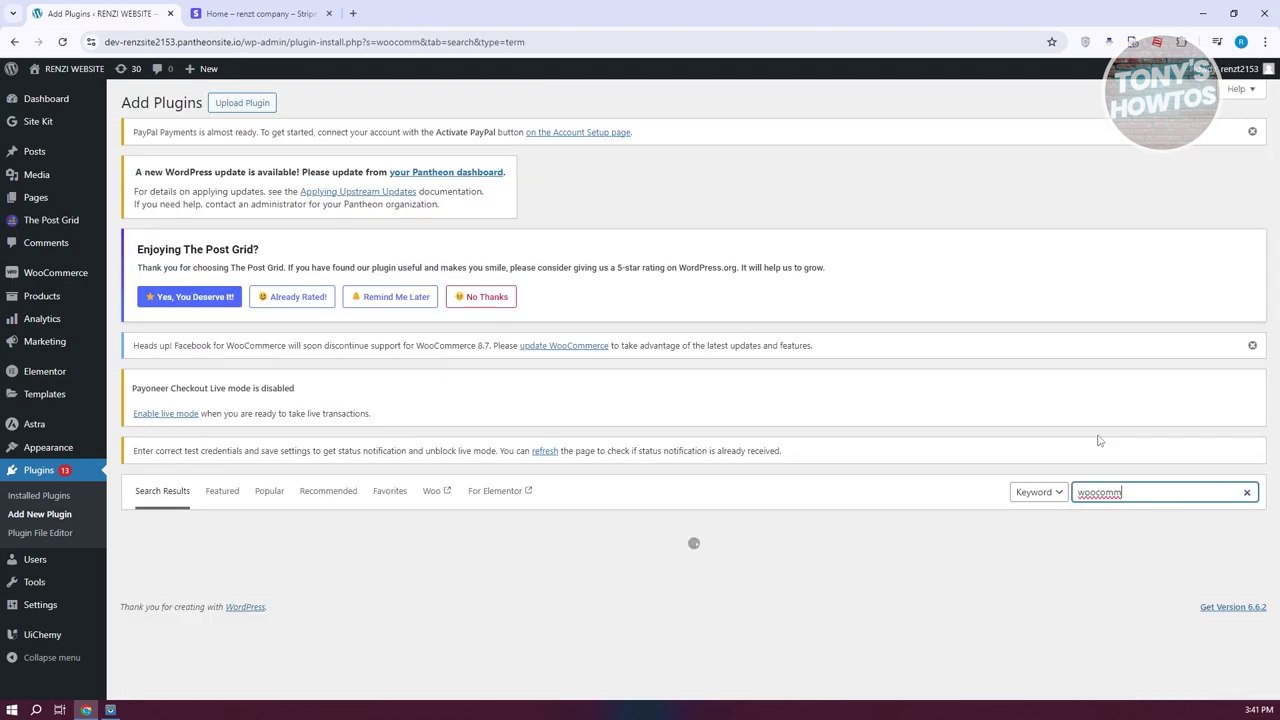
type("erce")
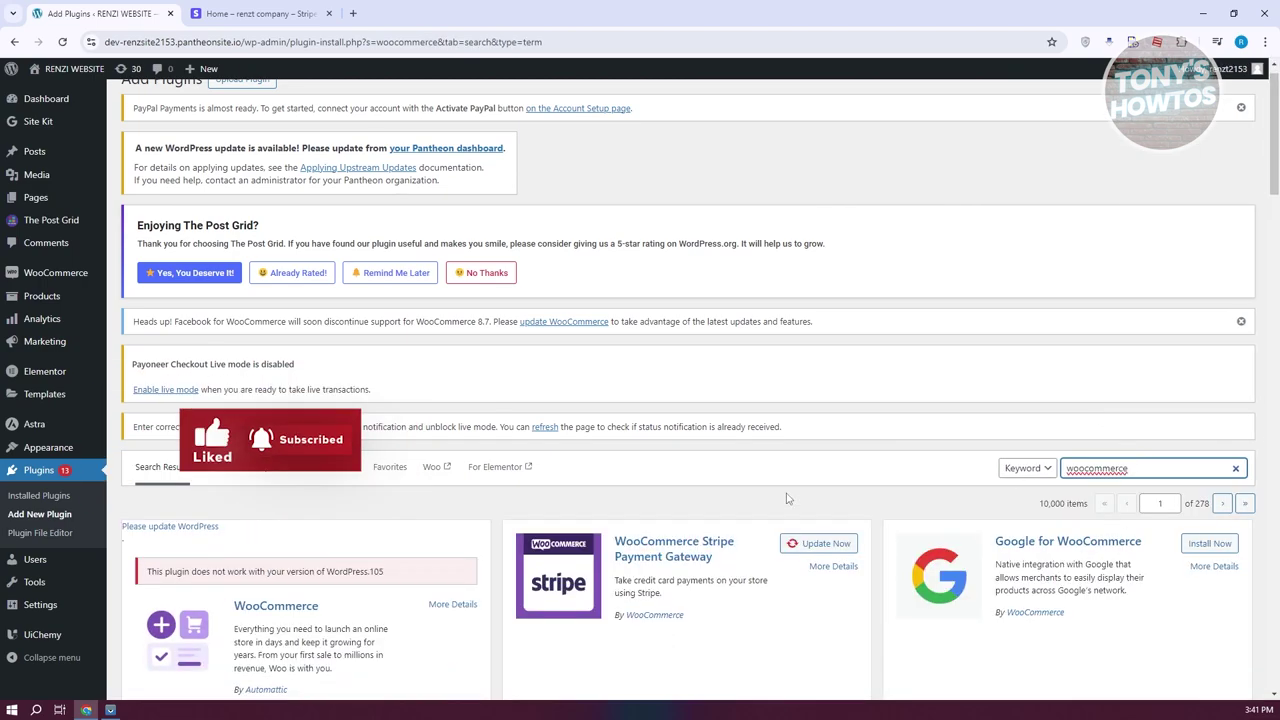
Update the WooCommerce PayPal Payments and WooCommerce Stripe Payment Gateway plugins from the search results.
scroll(790, 496, "down", 2)
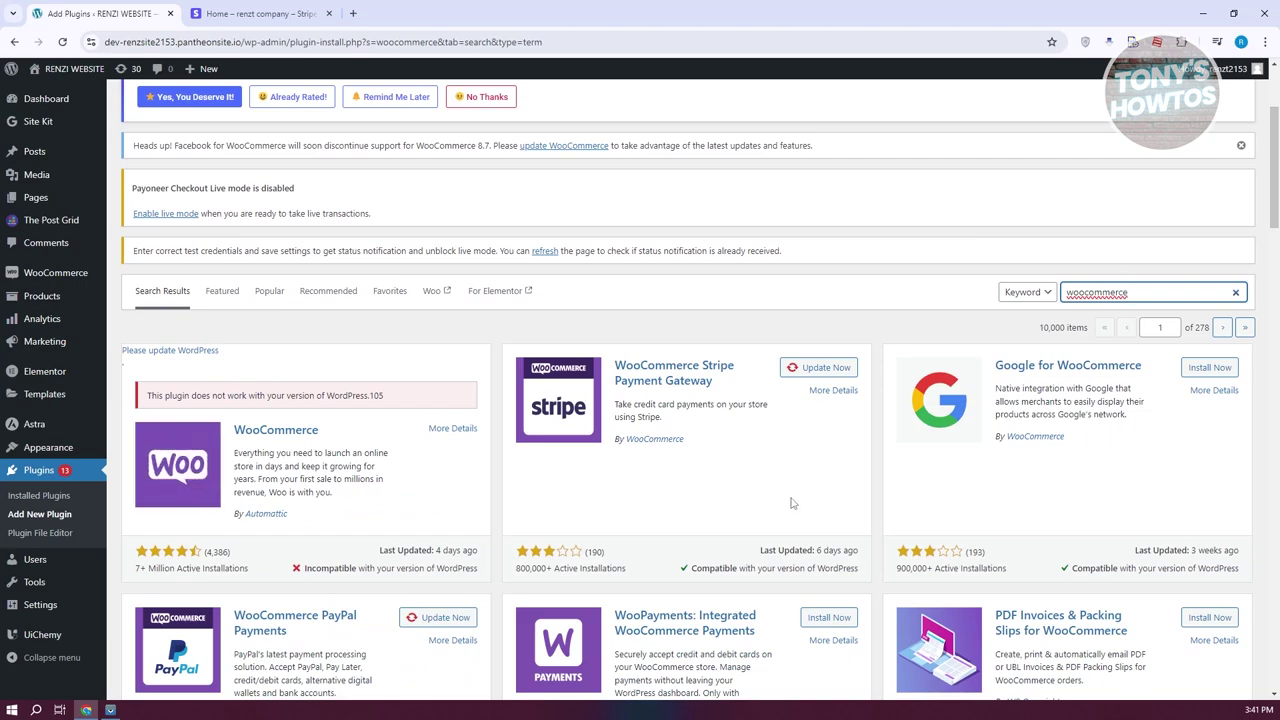
scroll(790, 503, "down", 1)
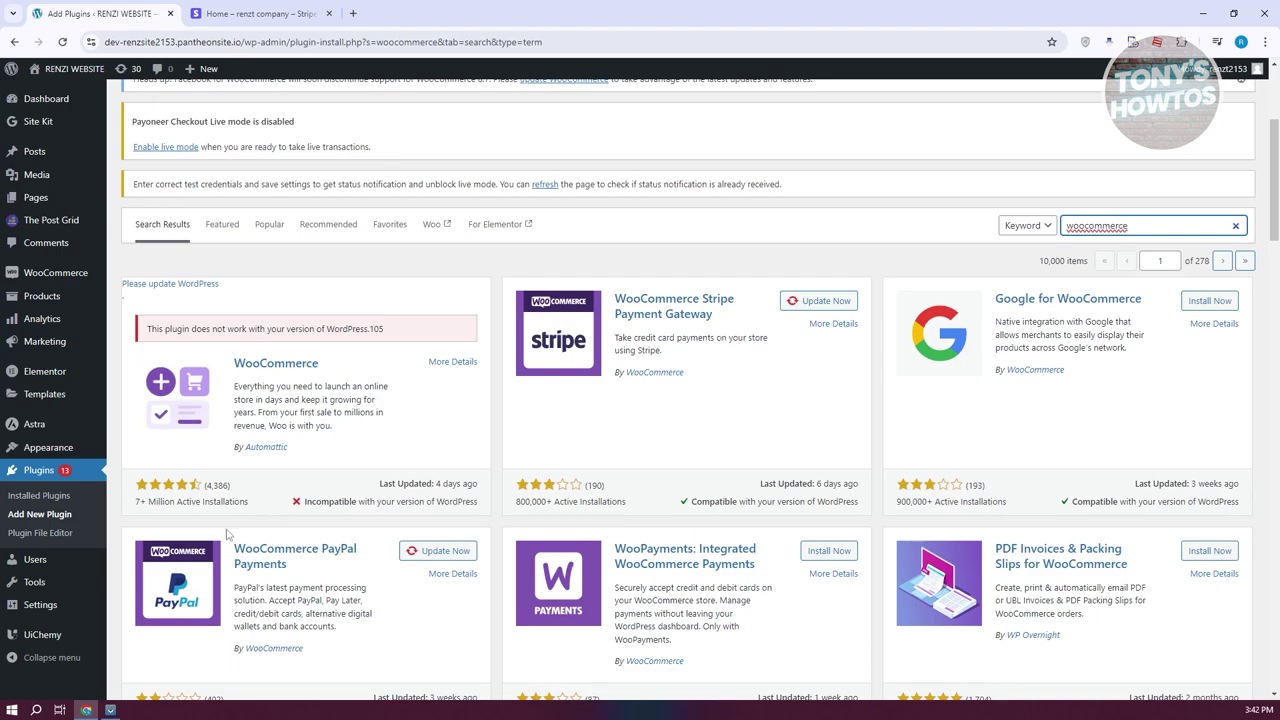
scroll(302, 519, "down", 1)
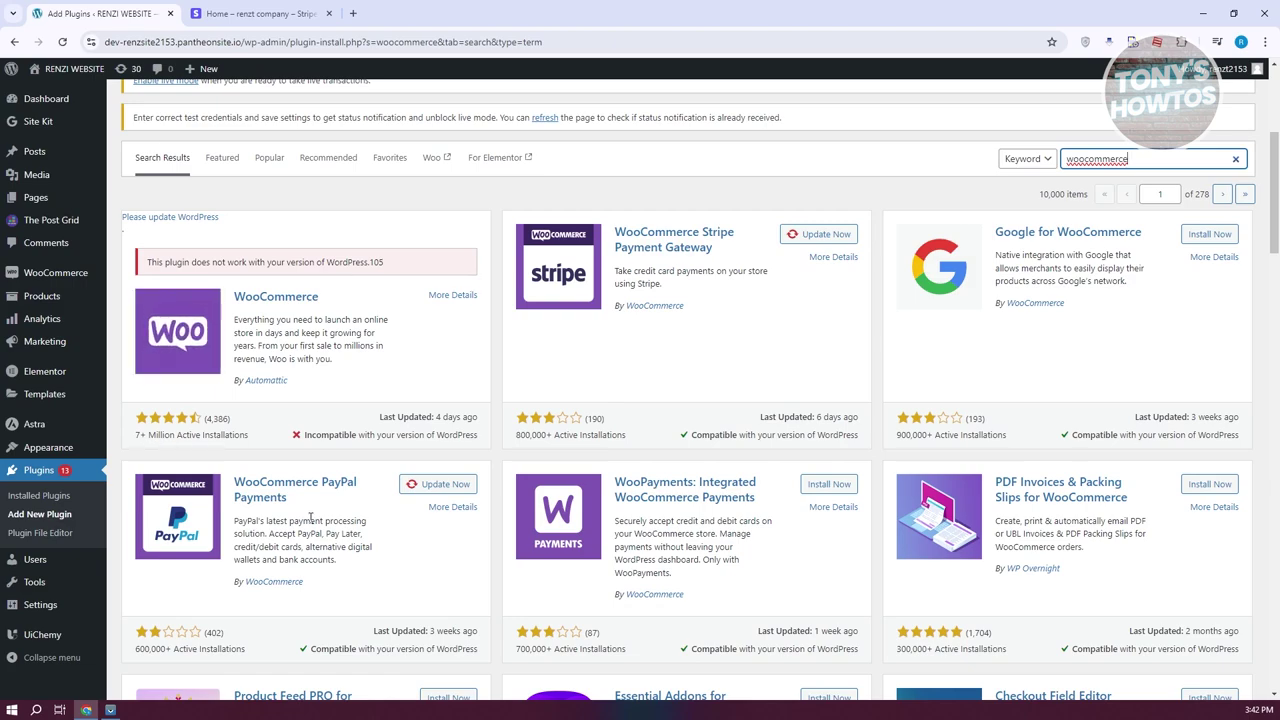
left_click(426, 488)
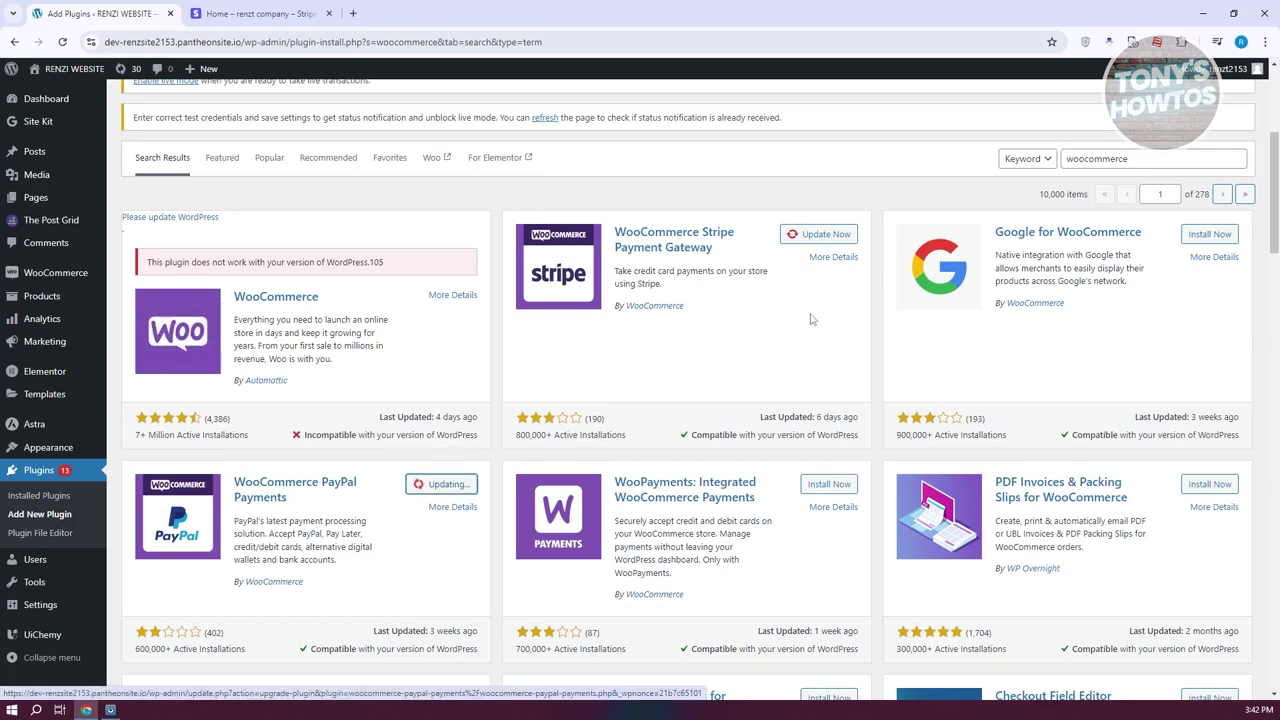
left_click(813, 236)
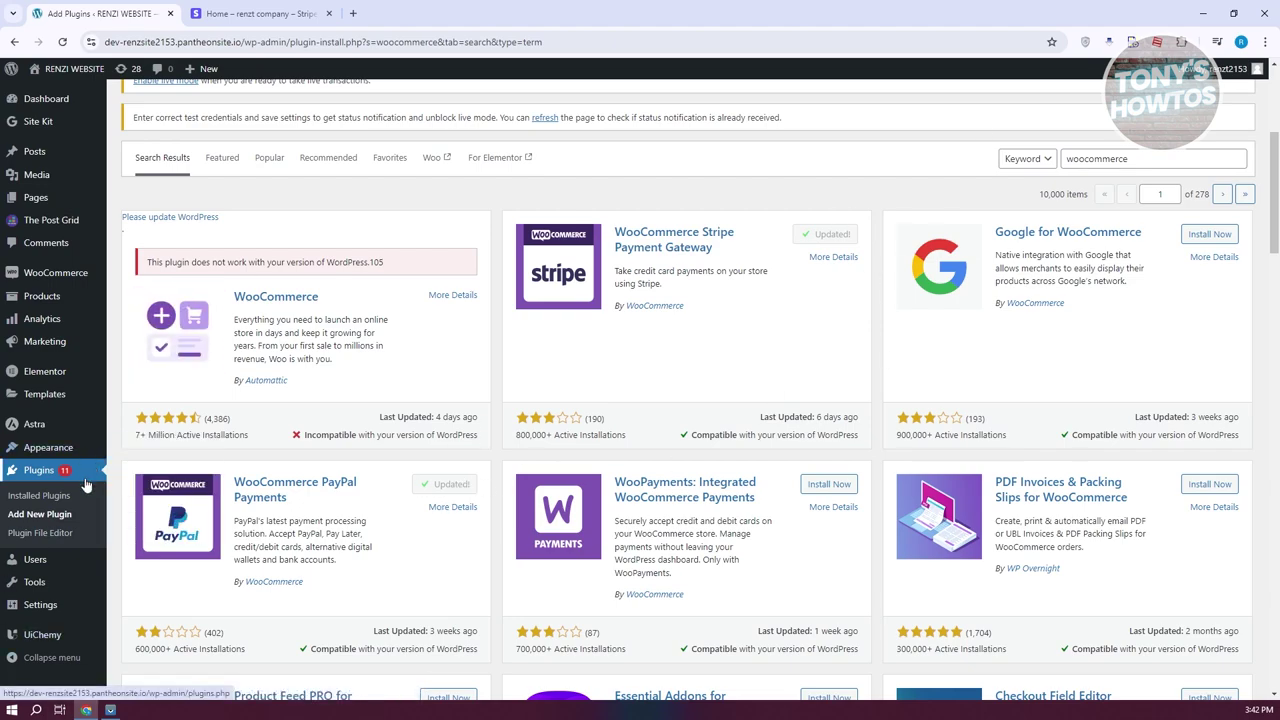
Examine the installed plugins list for the WooCommerce, WooCommerce PayPal Payments and WooCommerce Stripe Gateway entries.
left_click(45, 614)
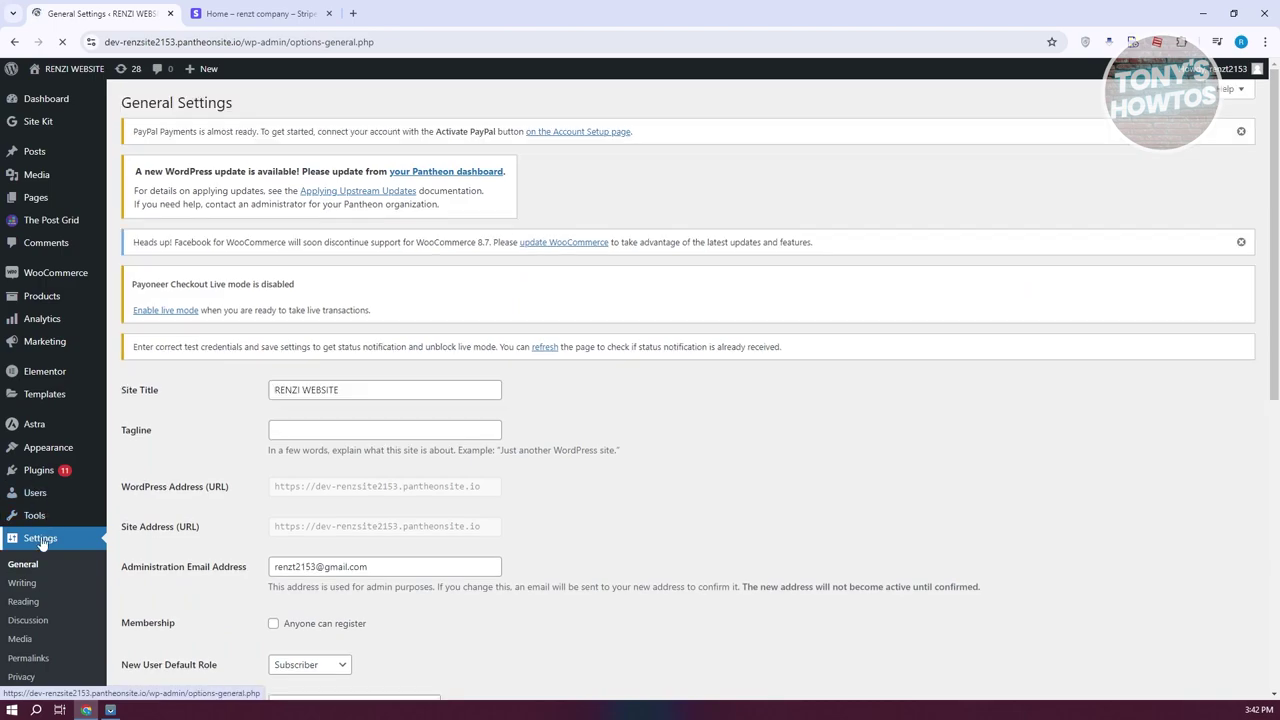
scroll(42, 542, "down", 2)
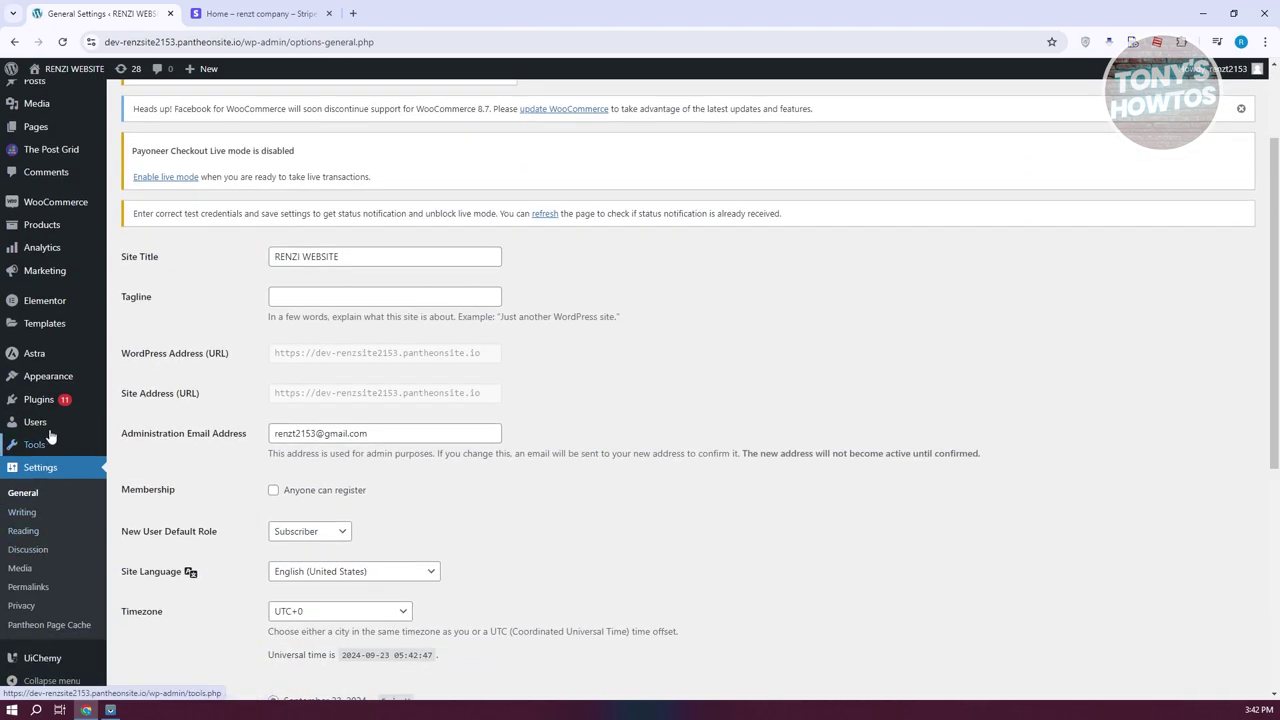
left_click(40, 399)
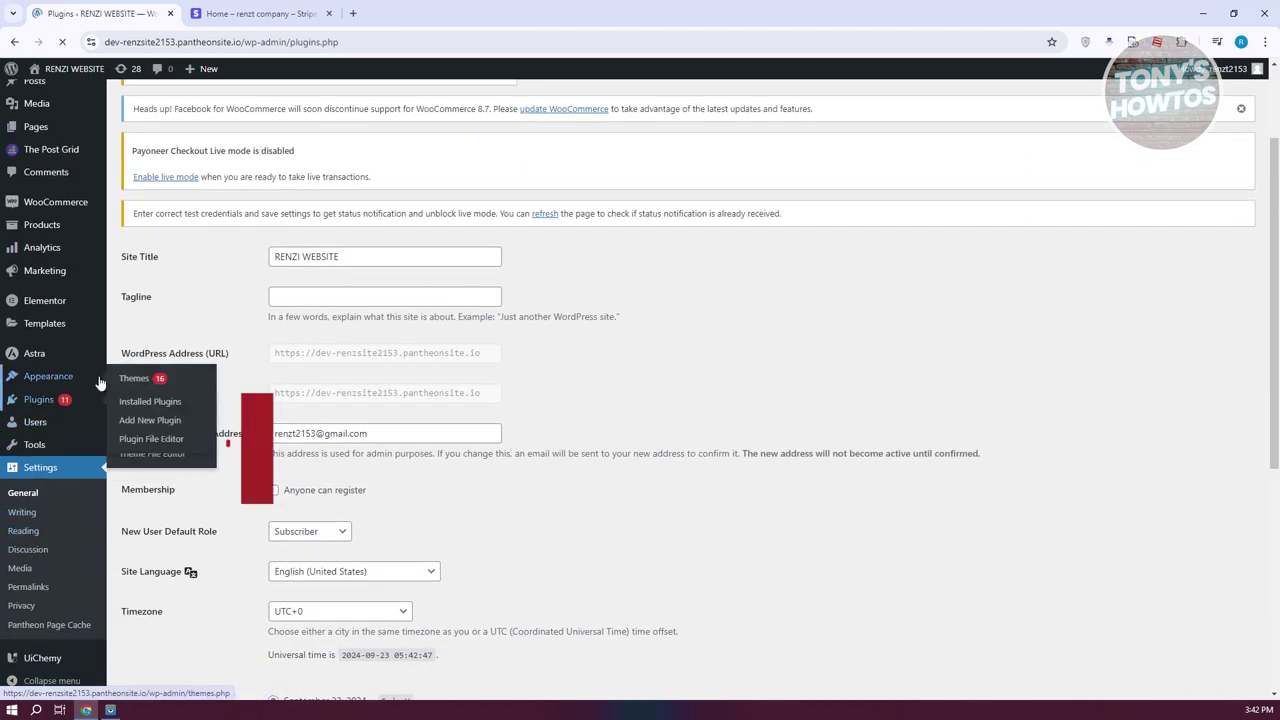
scroll(400, 300, "down", 10)
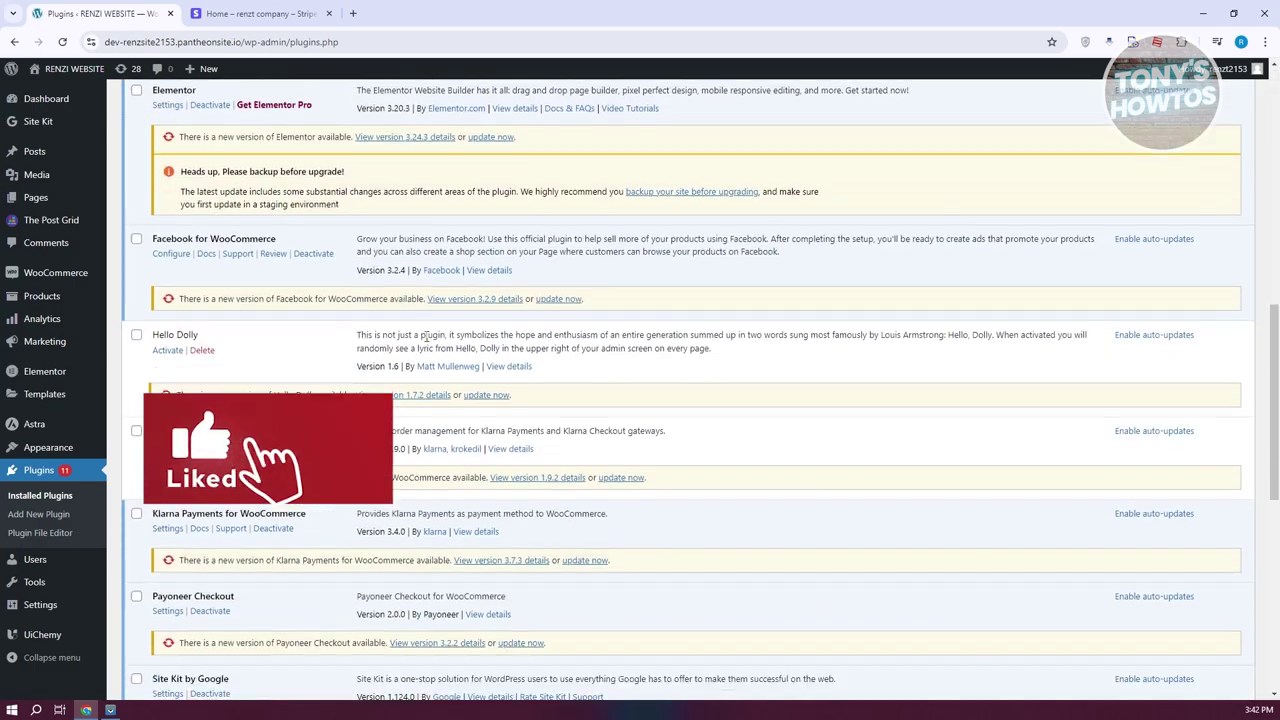
scroll(425, 336, "down", 3)
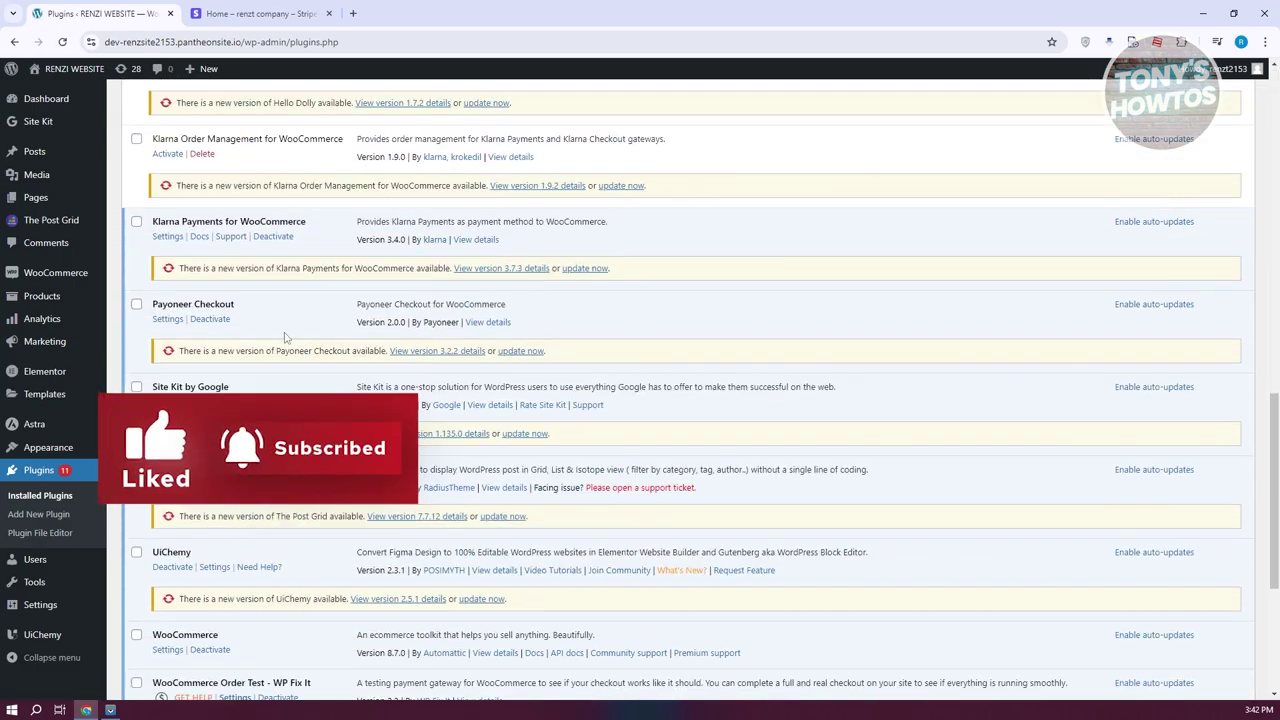
scroll(320, 350, "down", 2)
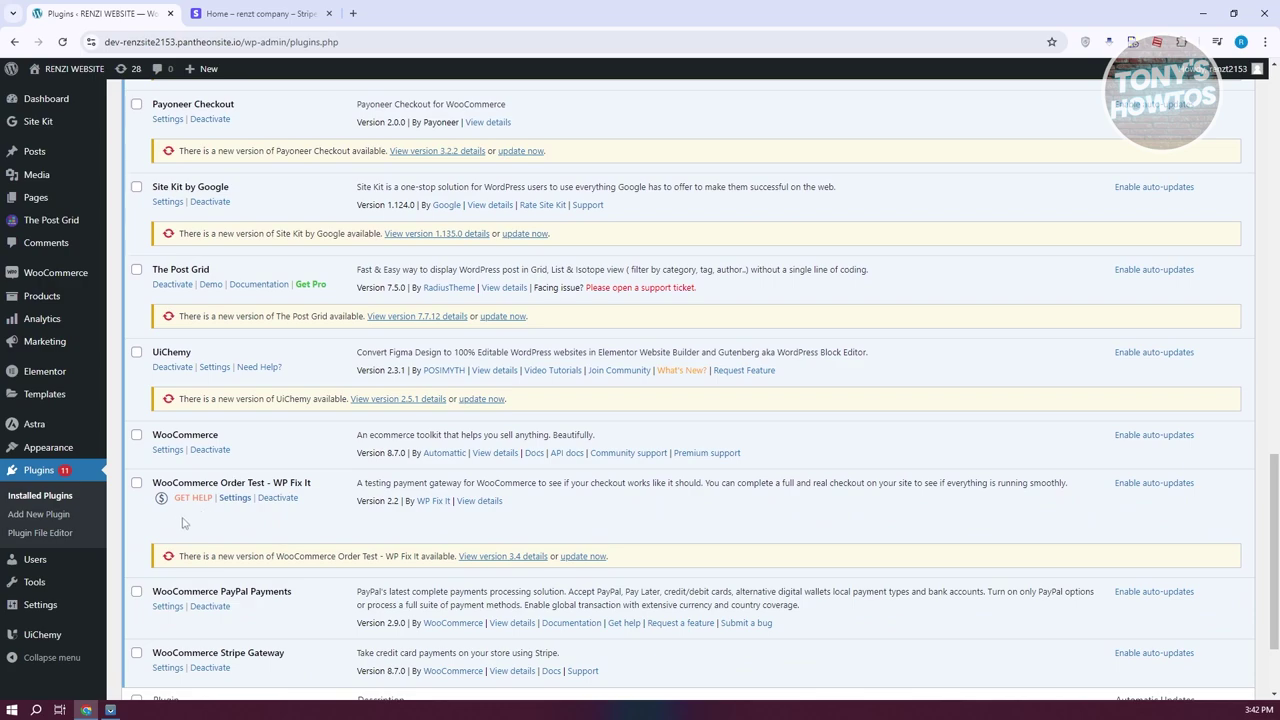
scroll(210, 529, "down", 1)
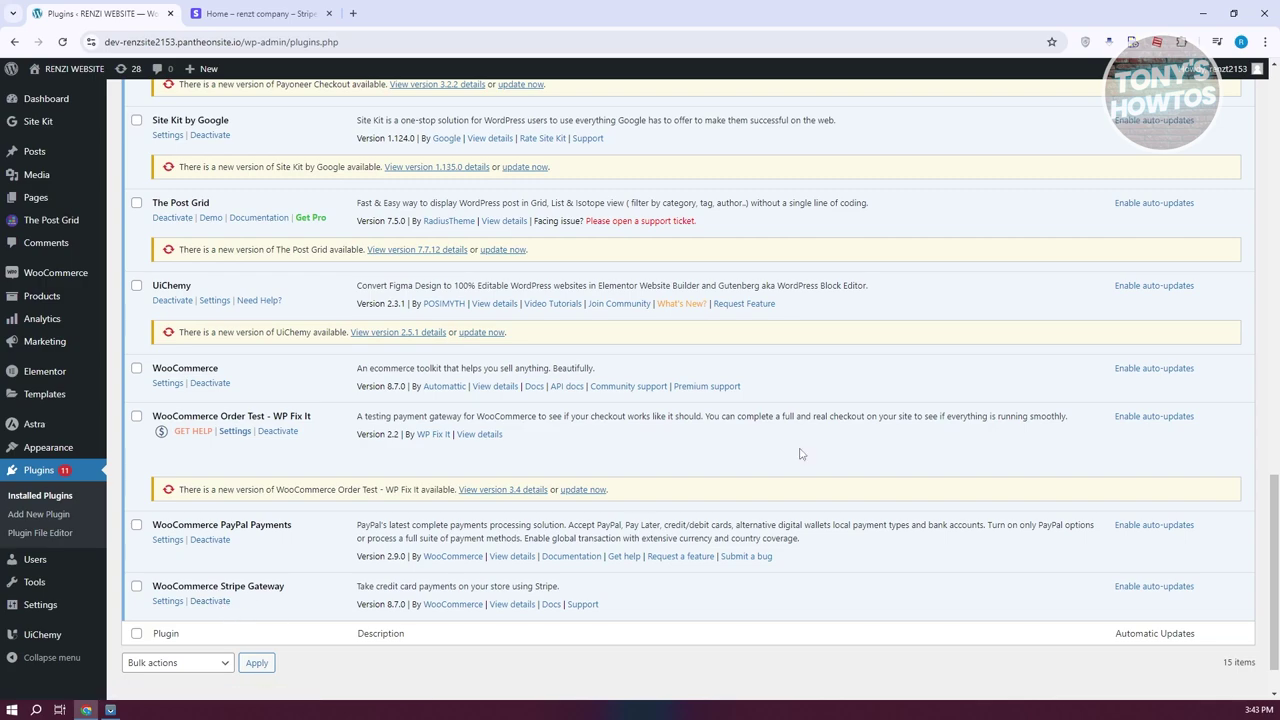
scroll(420, 657, "up", 4)
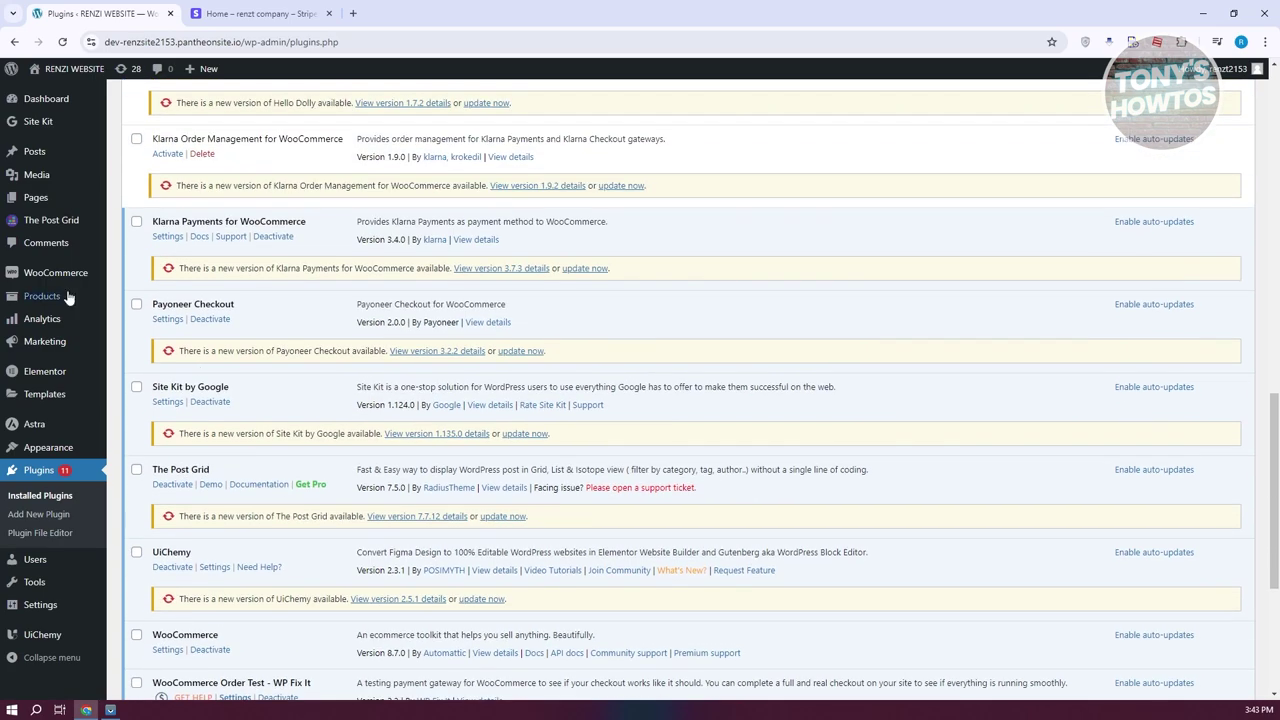
Open the payment methods in the WooCommerce settings and turn on Stripe to reach its setup page.
mouse_move(55, 279)
left_click(56, 279)
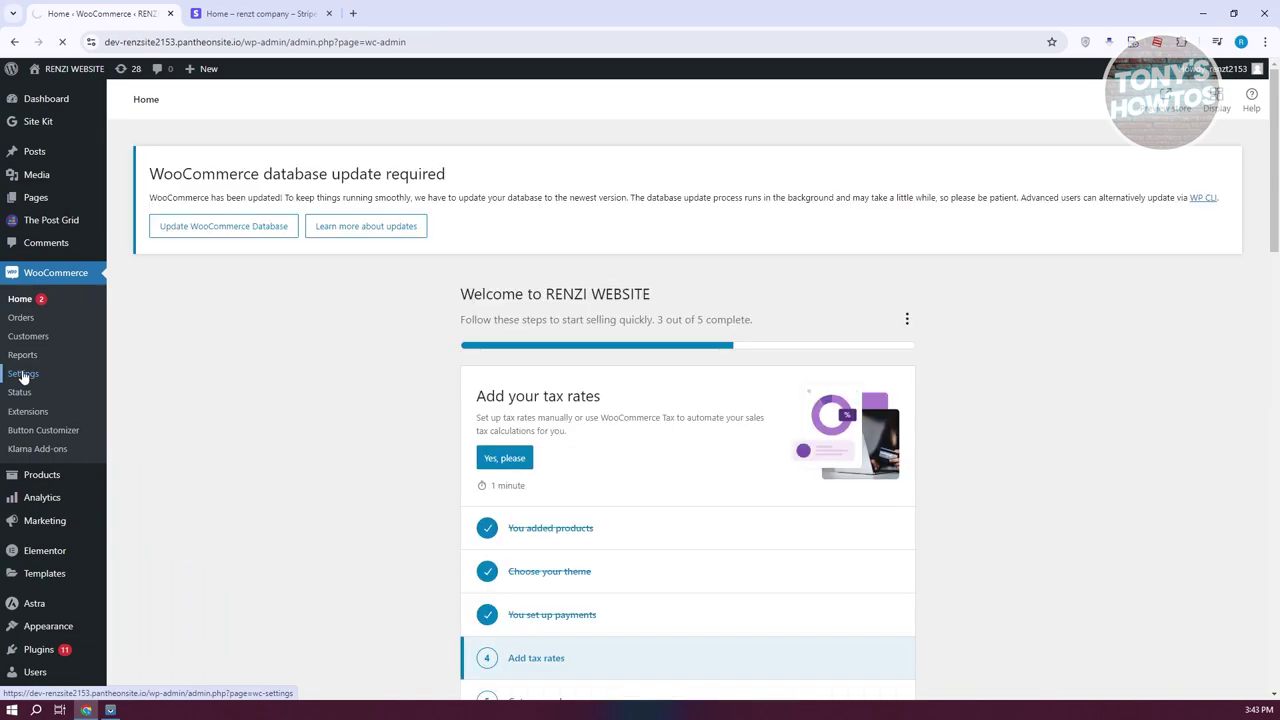
left_click(23, 375)
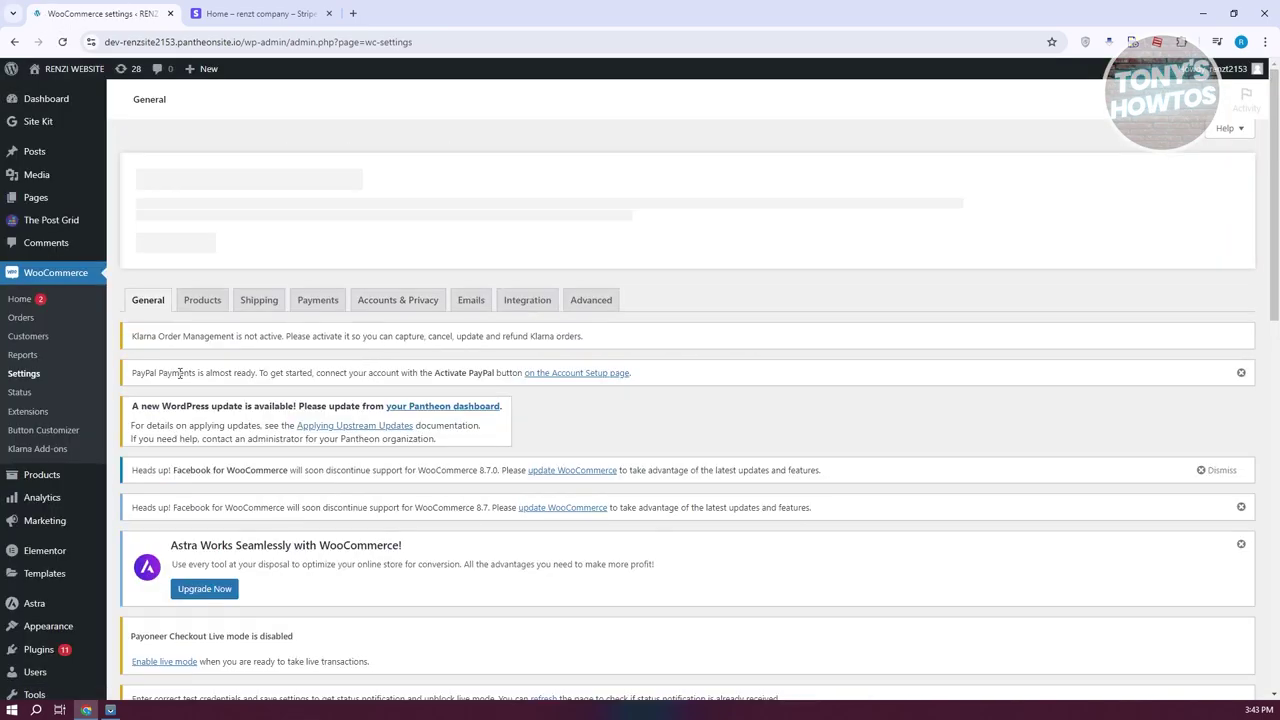
left_click(322, 300)
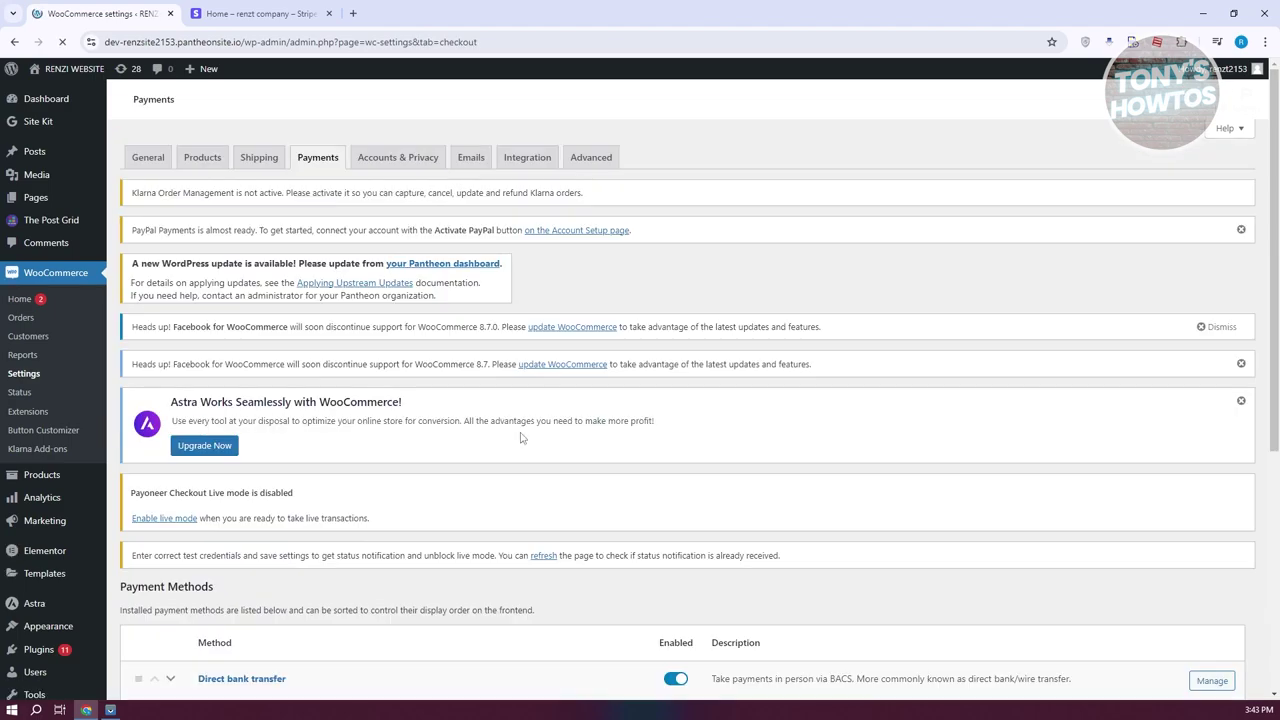
scroll(520, 437, "down", 3)
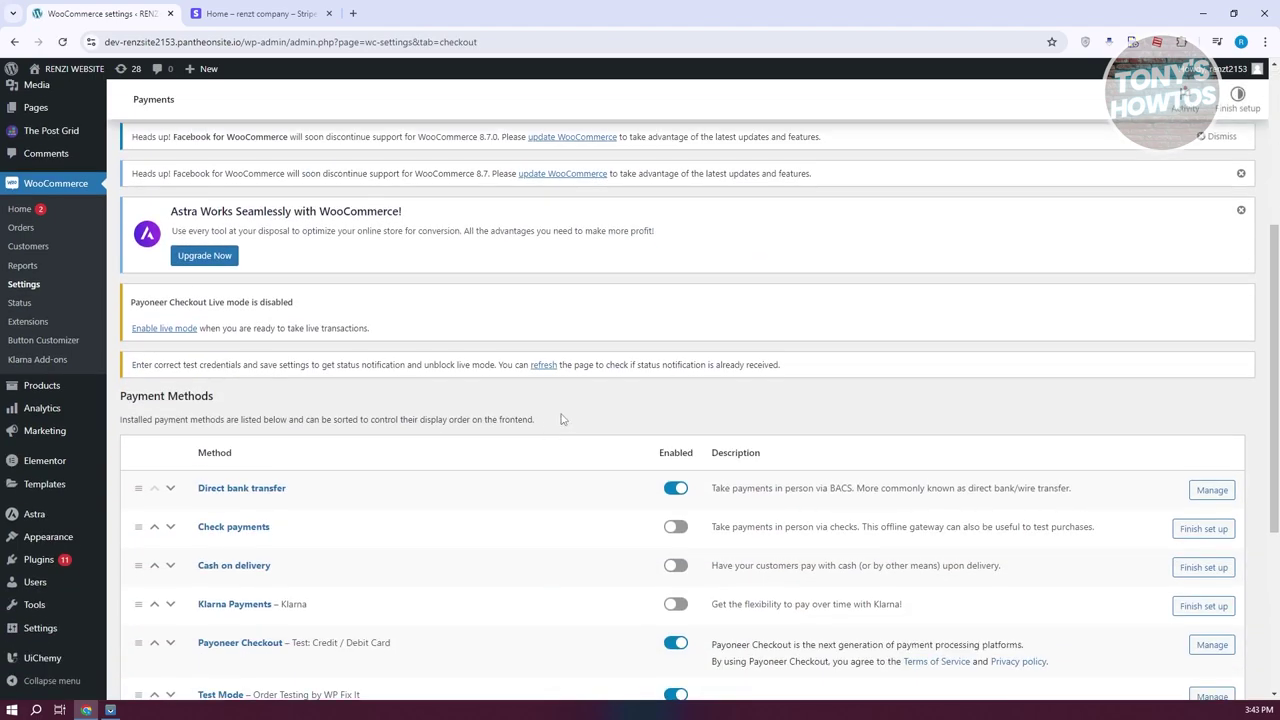
scroll(548, 412, "down", 1)
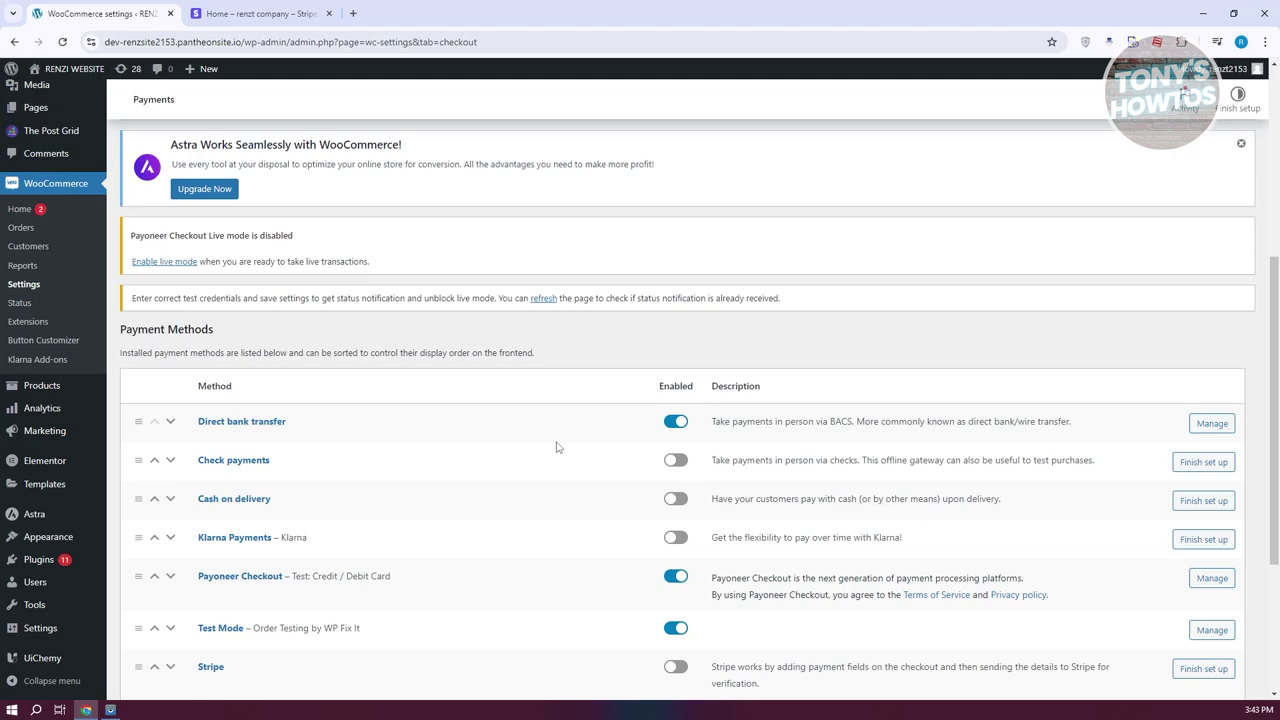
scroll(559, 447, "down", 2)
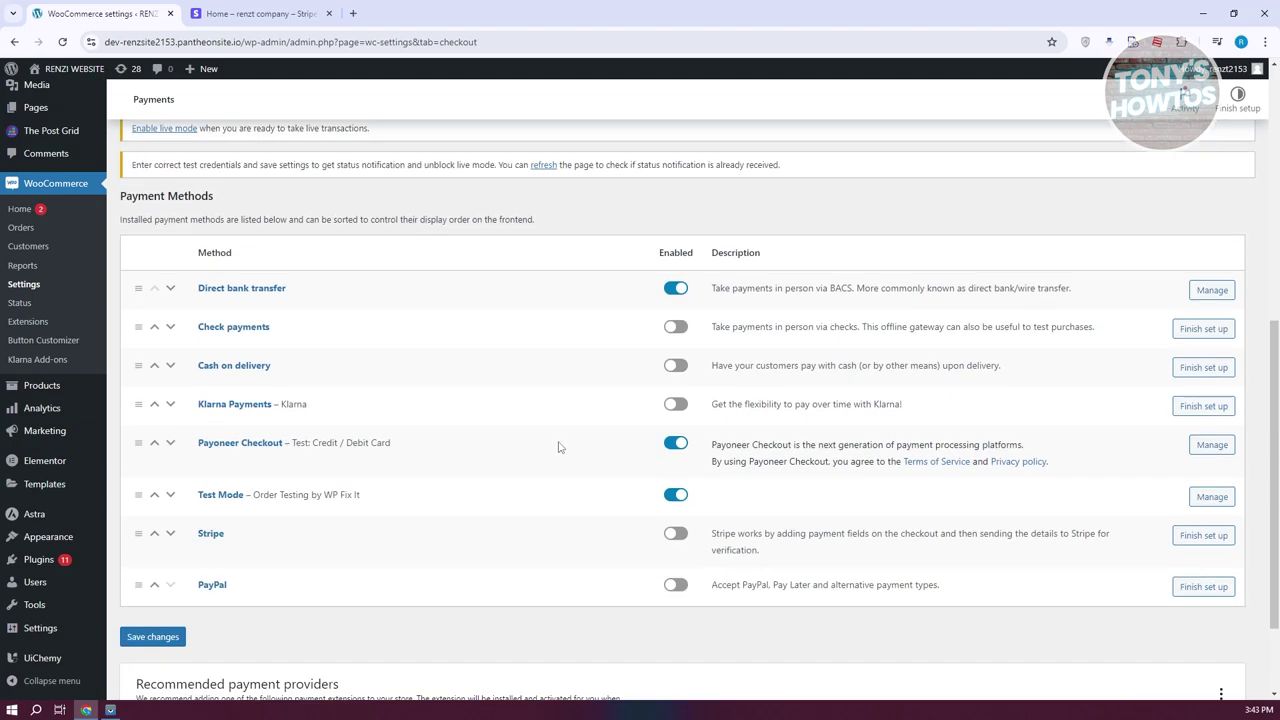
scroll(552, 449, "down", 1)
scroll(543, 451, "up", 1)
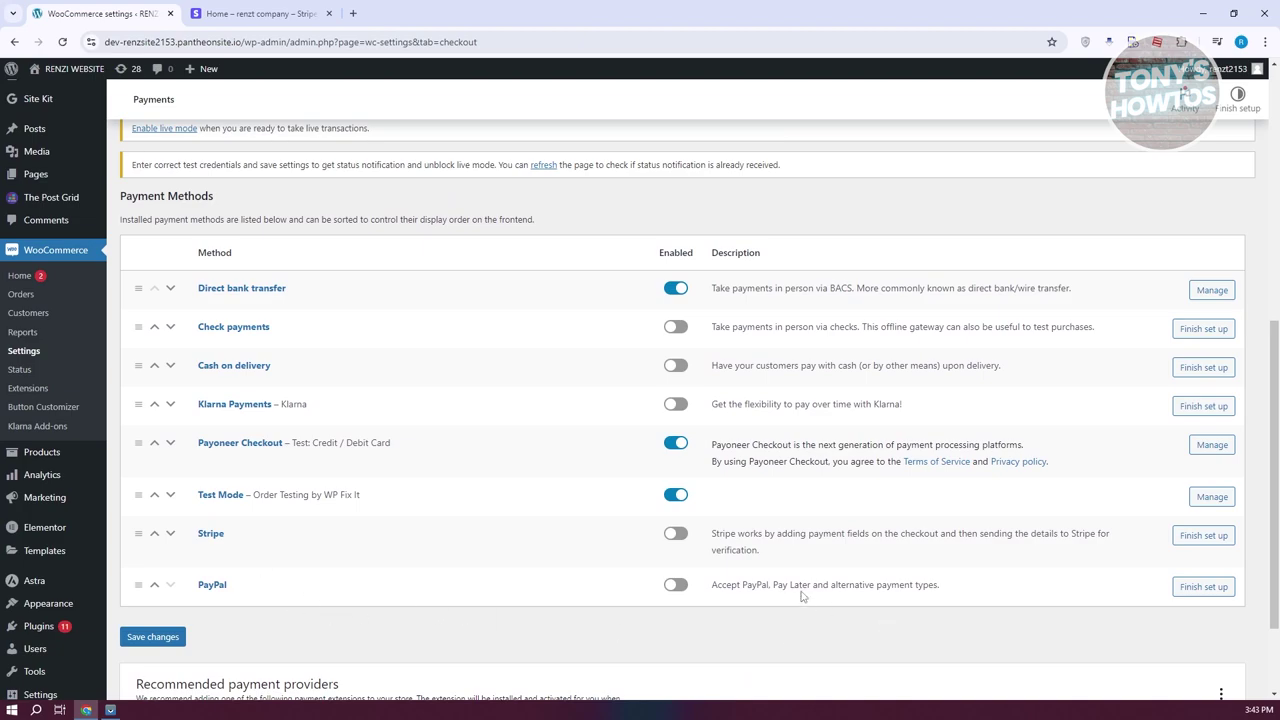
left_click(676, 533)
left_click(677, 585)
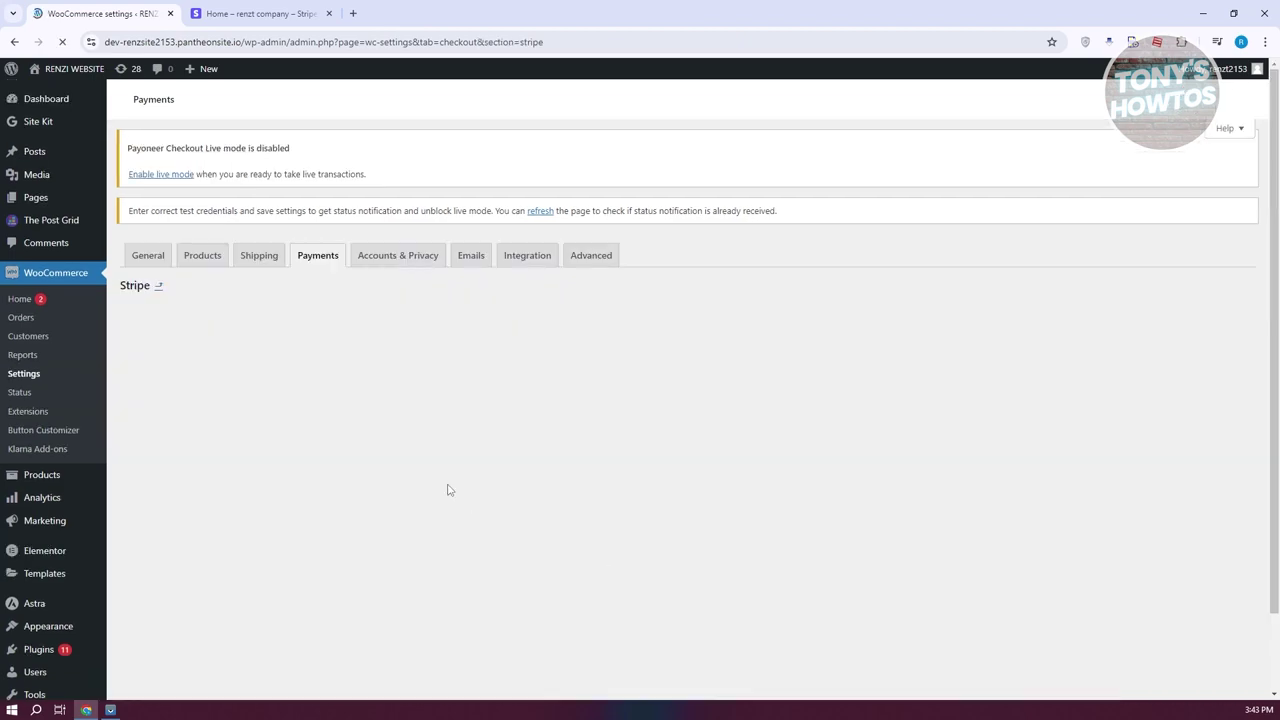
Open the form for creating or connecting a regular Stripe account, and return to WooCommerce without submitting it.
scroll(412, 484, "down", 3)
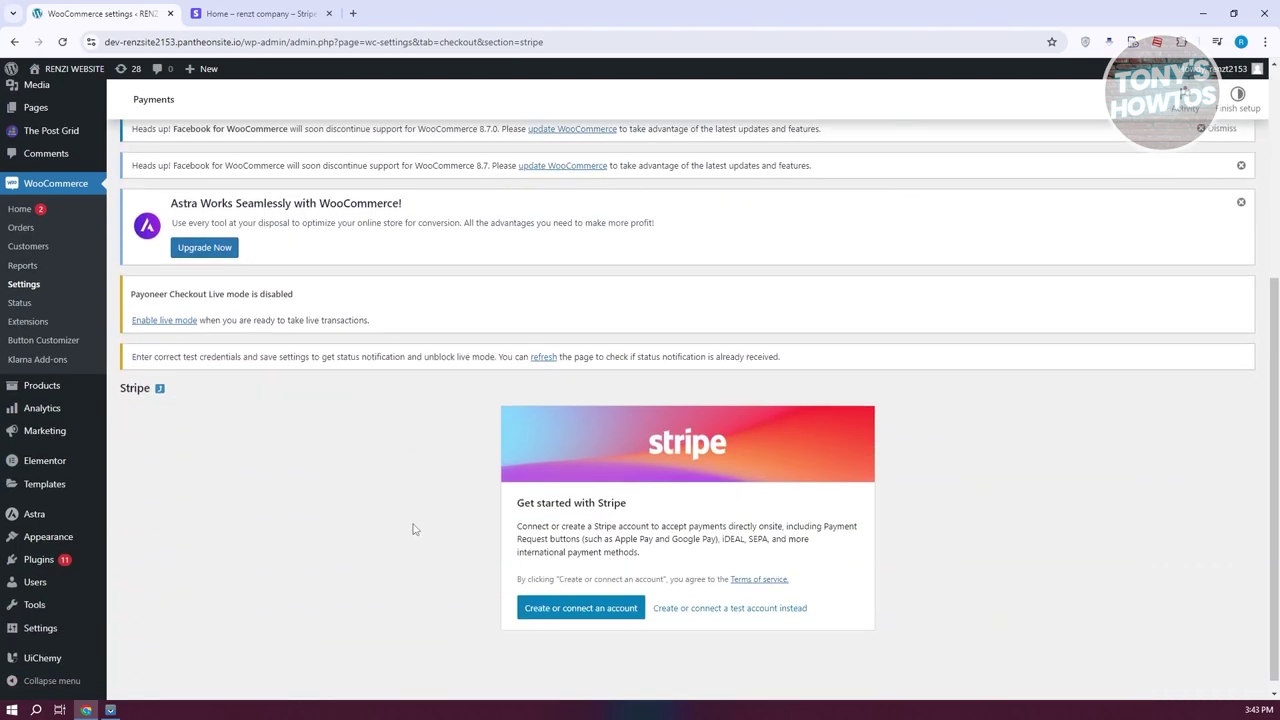
scroll(414, 528, "up", 2)
scroll(410, 530, "up", 2)
scroll(410, 530, "down", 3)
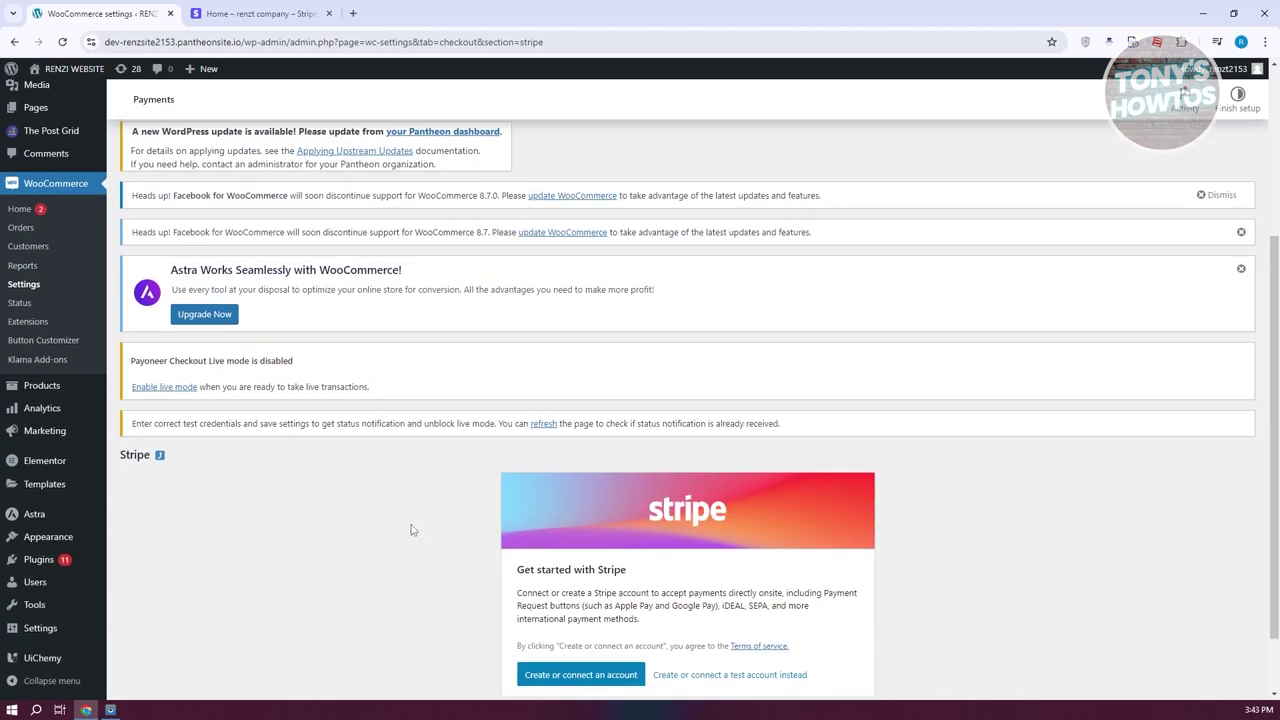
scroll(420, 572, "down", 2)
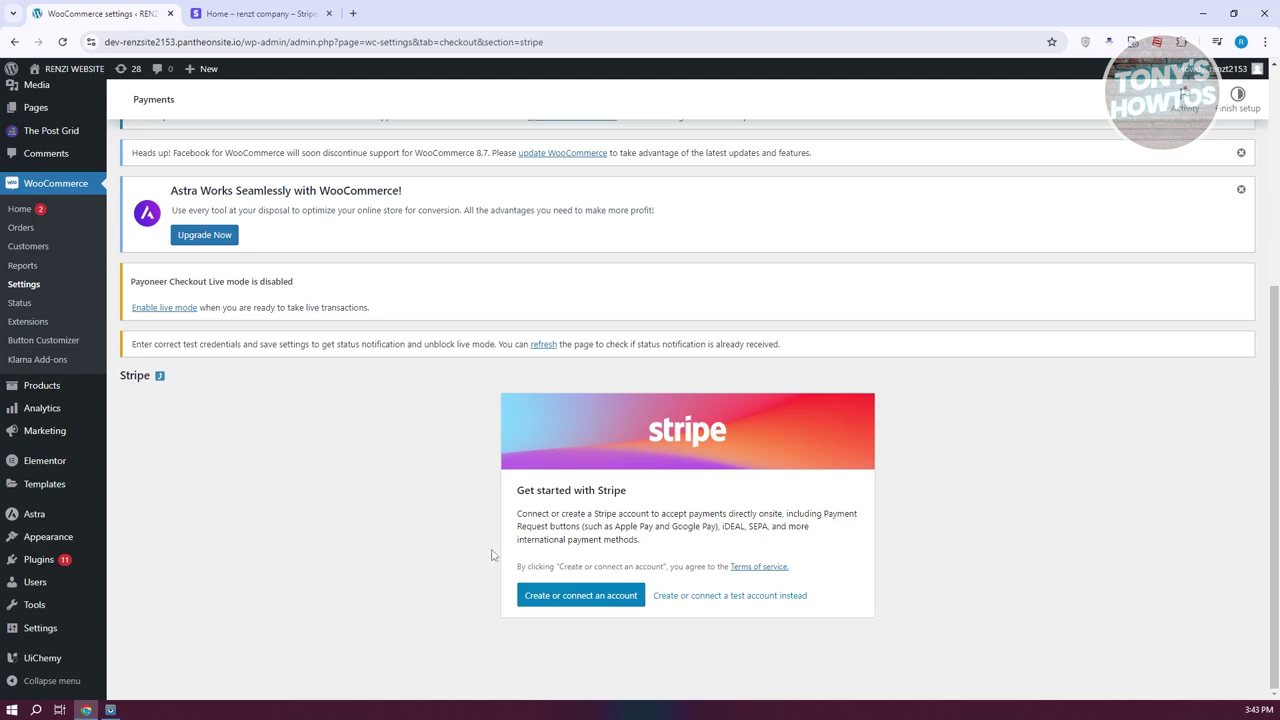
left_click(576, 600)
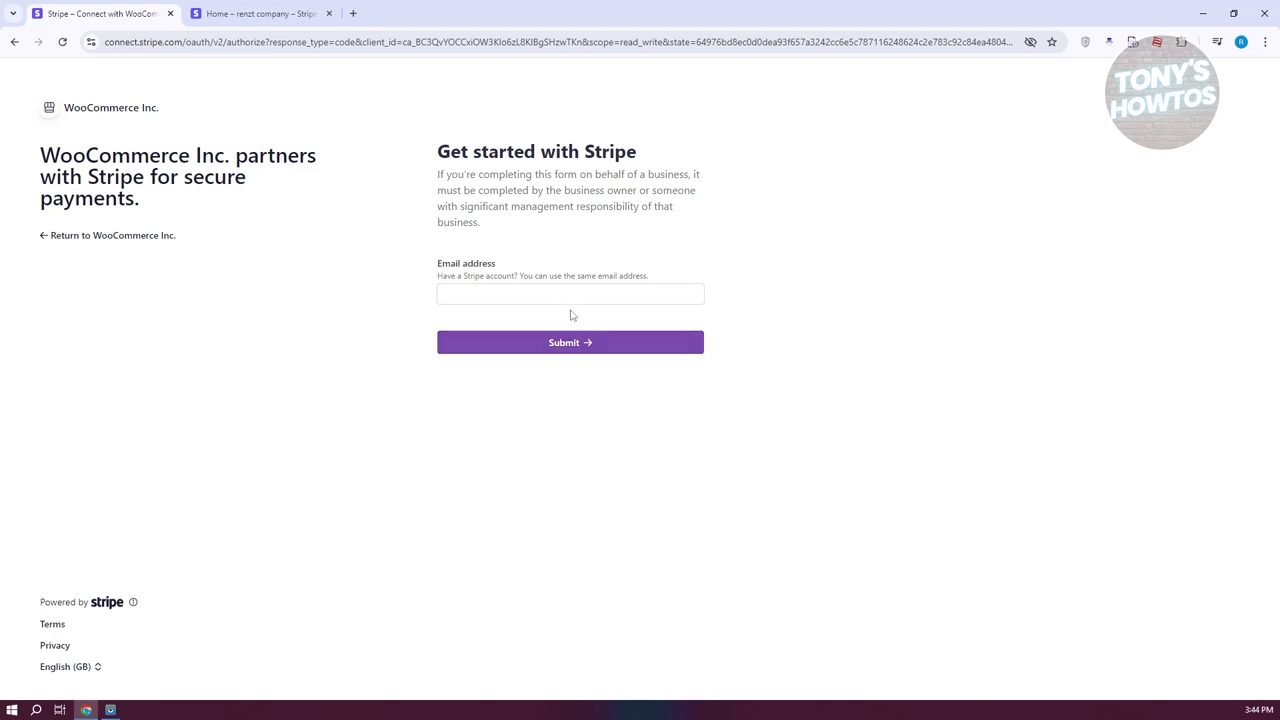
left_click(47, 240)
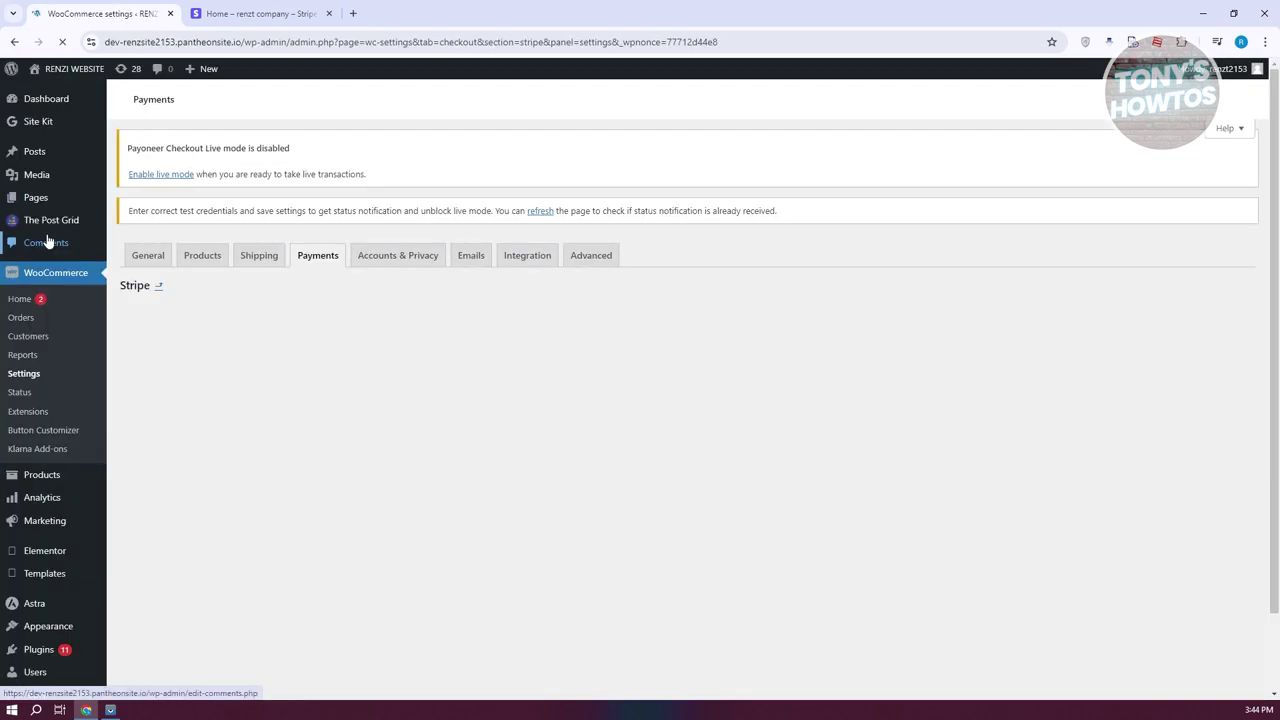
Connect a Stripe test account to WooCommerce instead, skipping the Stripe onboarding form.
scroll(943, 534, "down", 3)
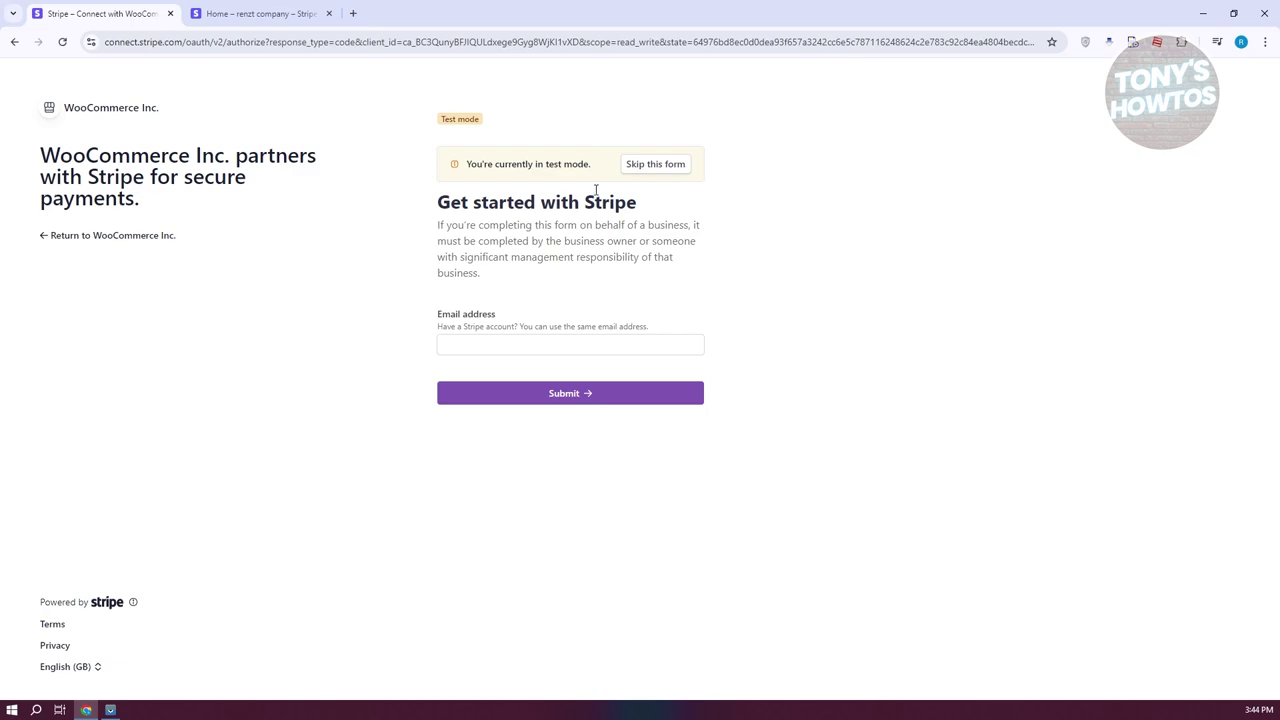
left_click(663, 165)
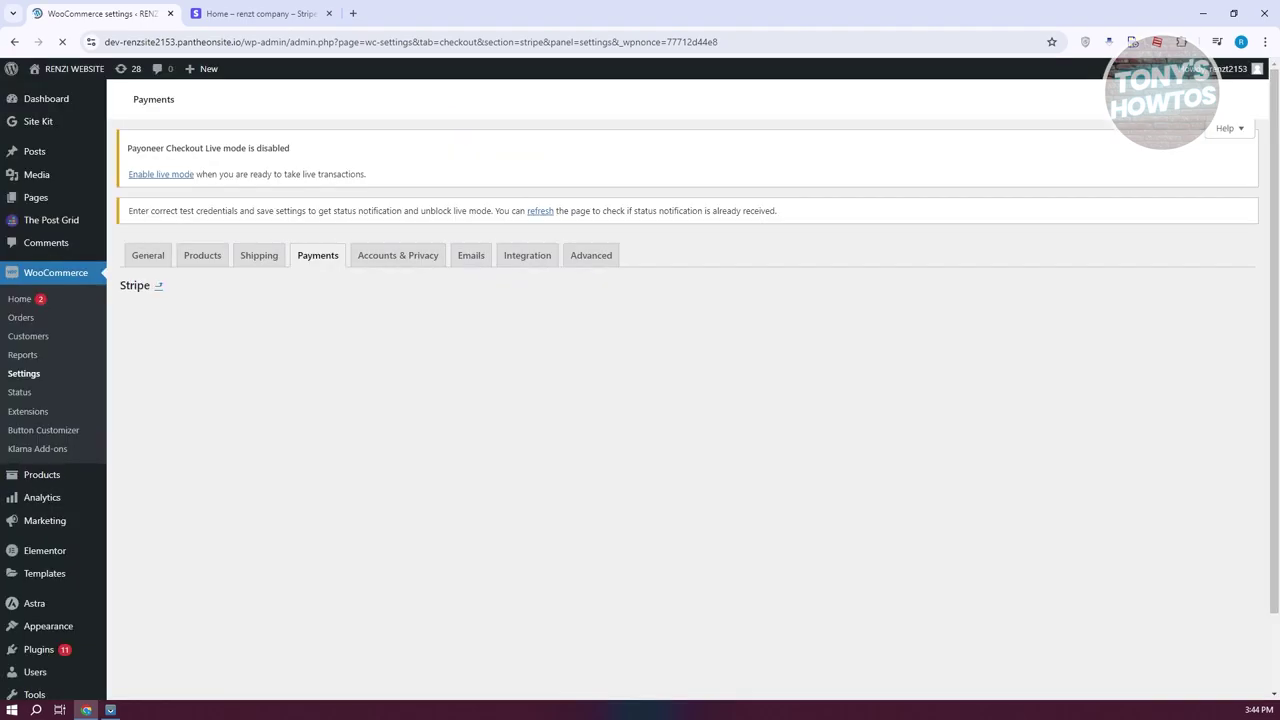
Return from the Stripe settings to the WooCommerce payment methods list and open the management page for Stripe.
scroll(743, 576, "down", 4)
scroll(743, 576, "down", 2)
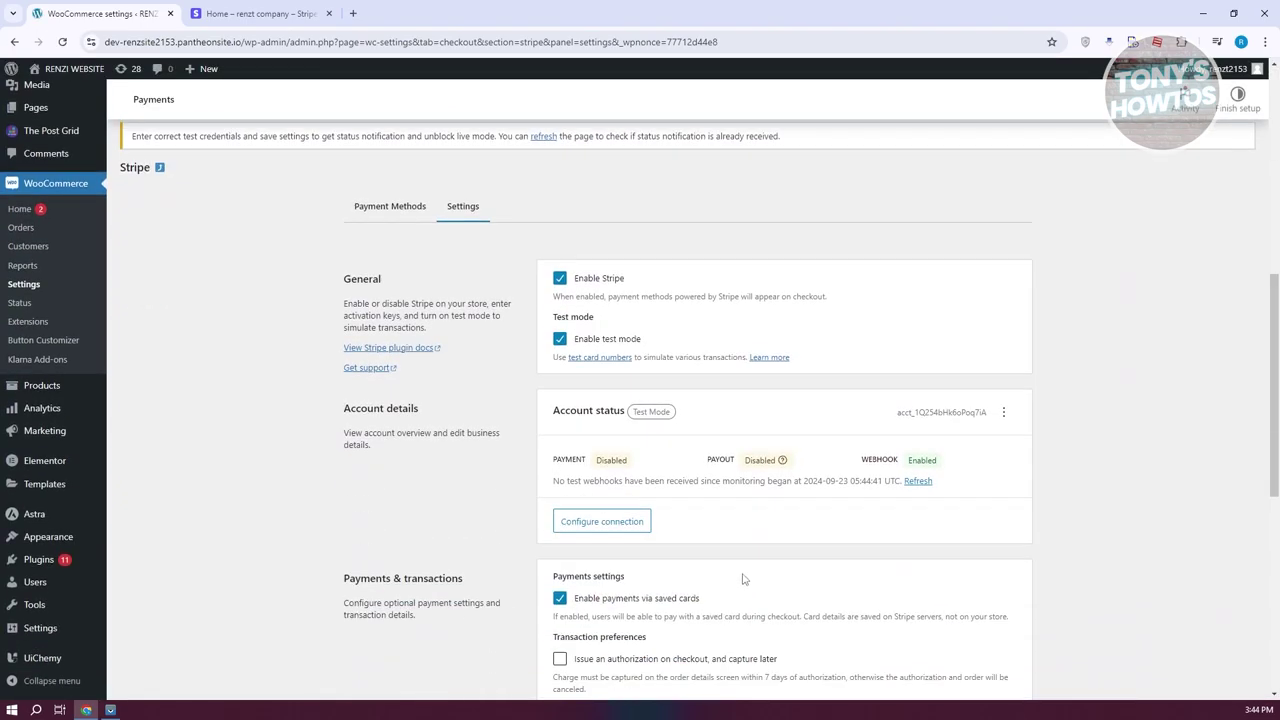
scroll(720, 563, "up", 6)
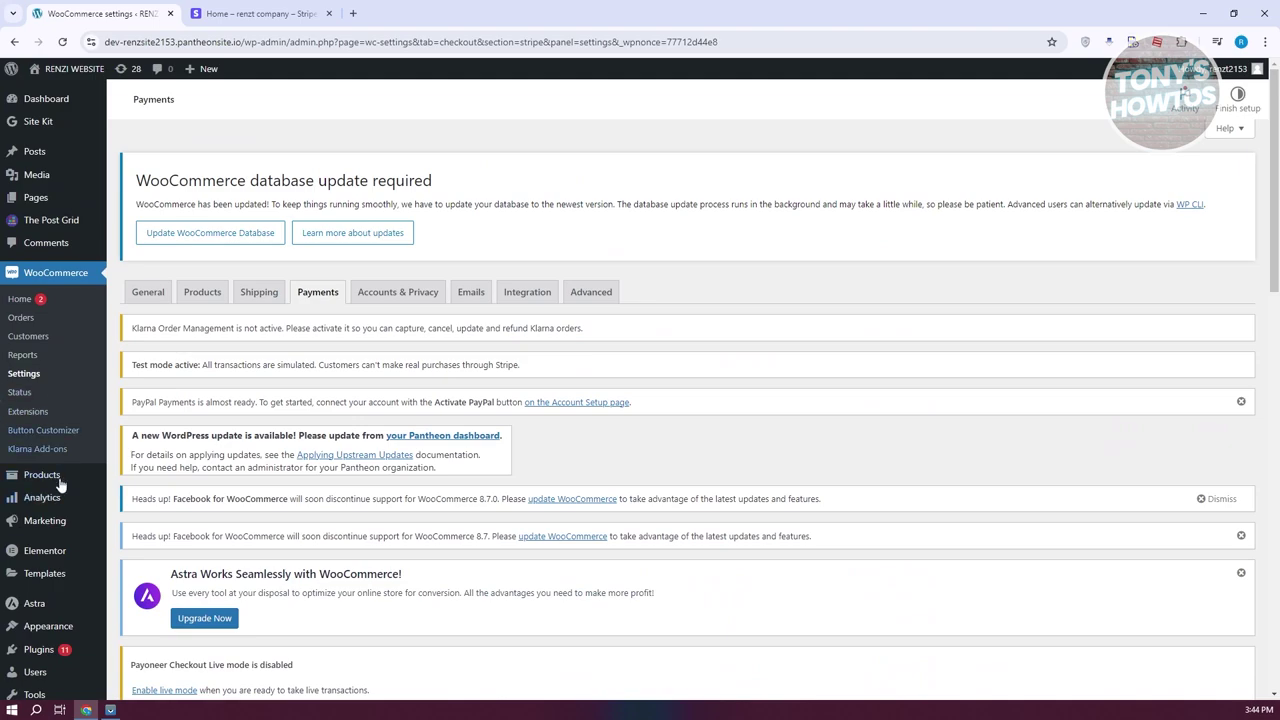
left_click(33, 373)
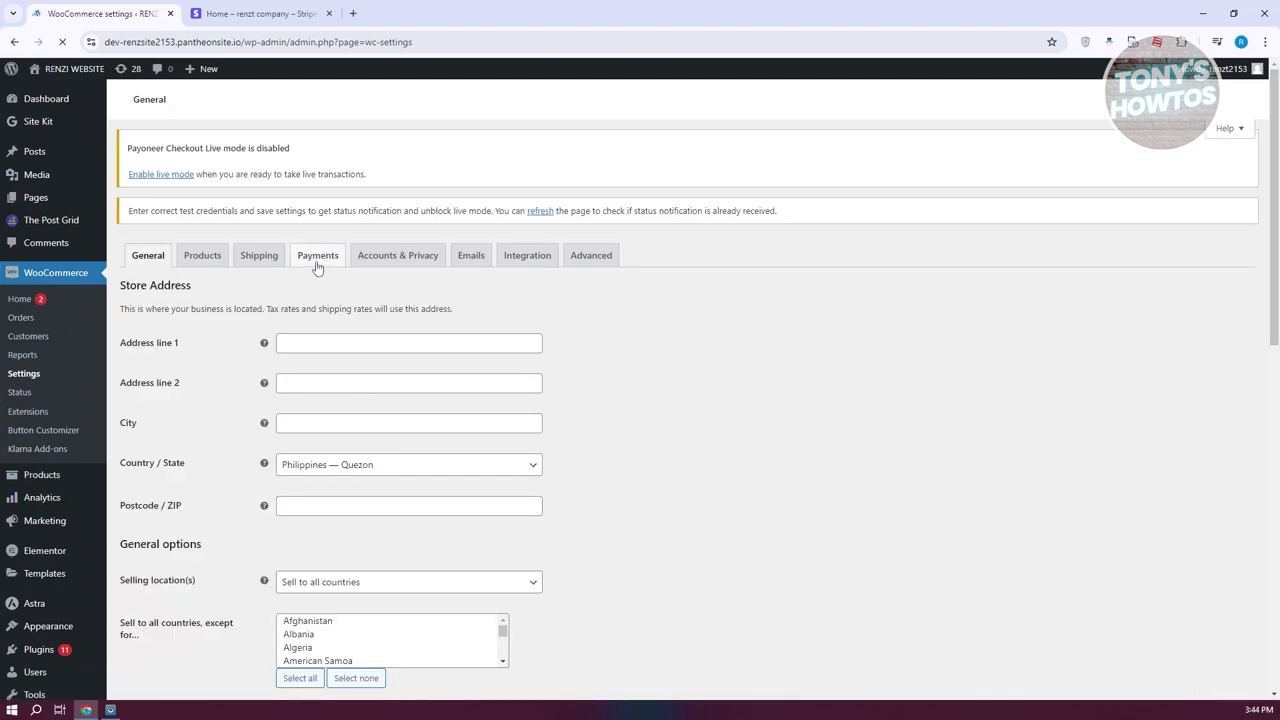
left_click(319, 257)
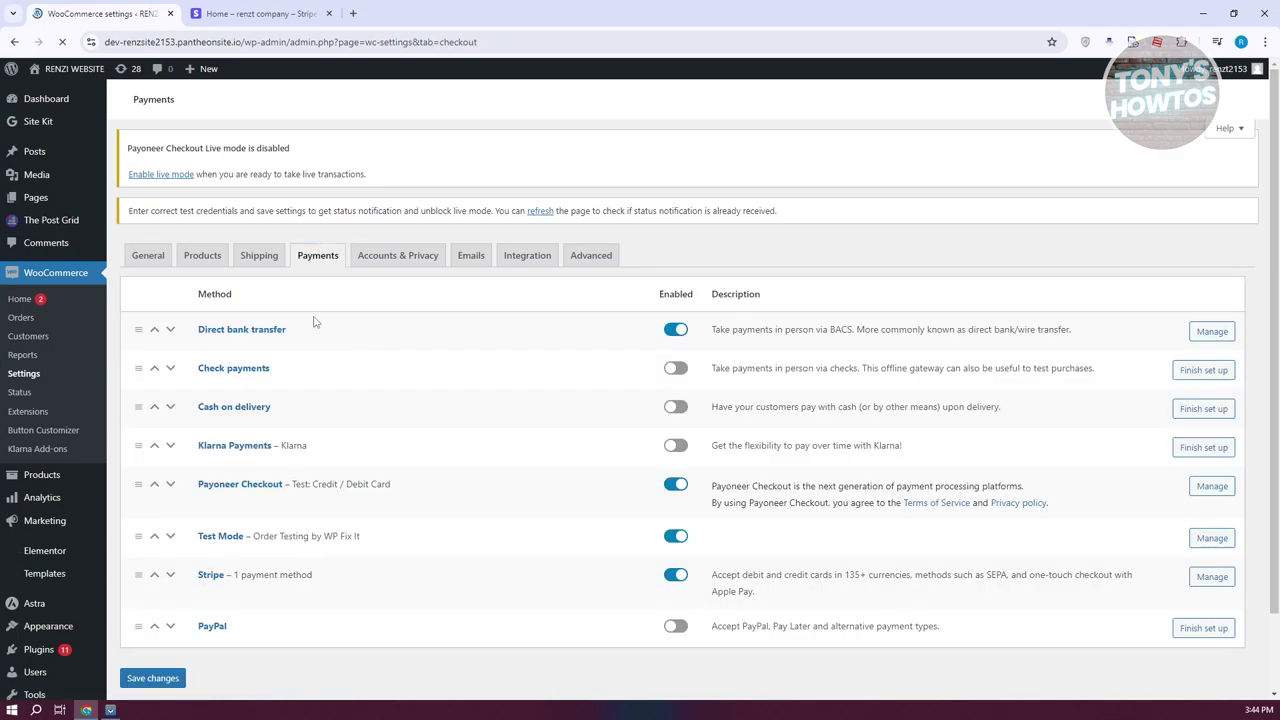
scroll(319, 523, "down", 5)
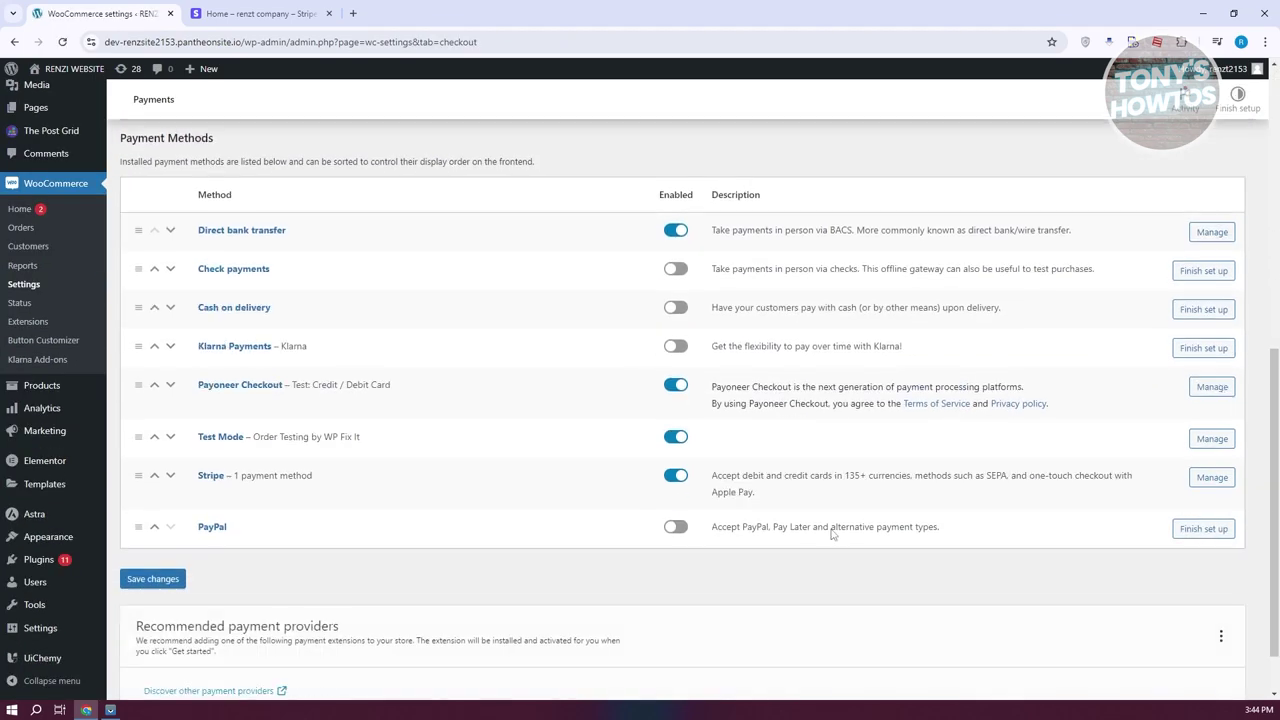
left_click(1234, 462)
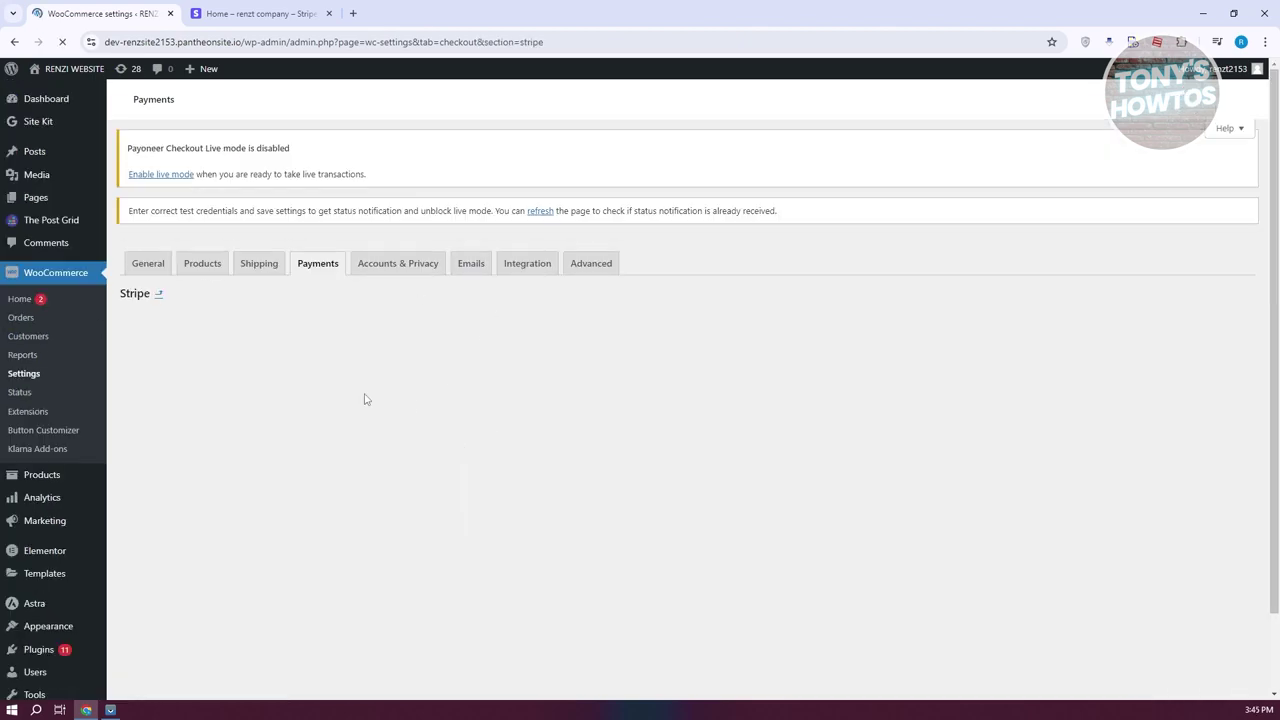
Examine the payment methods and express checkout options that Stripe can offer at checkout.
scroll(716, 425, "down", 4)
scroll(716, 425, "down", 3)
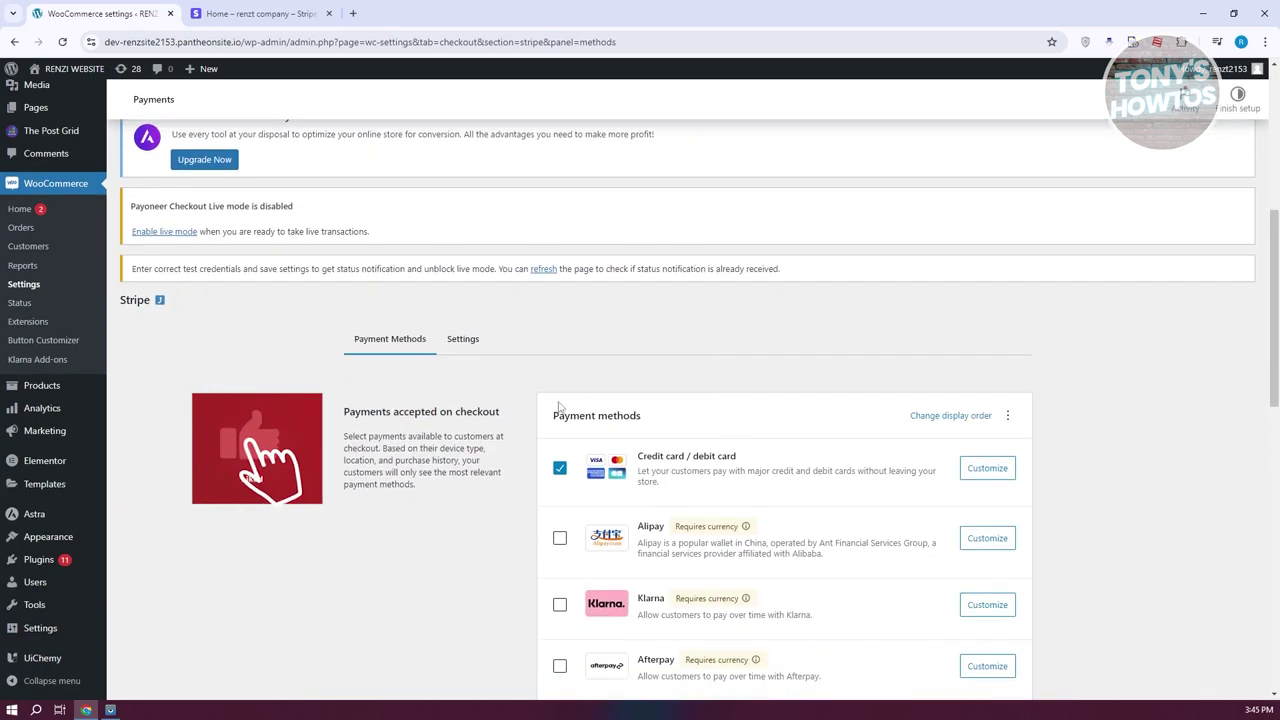
scroll(482, 375, "up", 1)
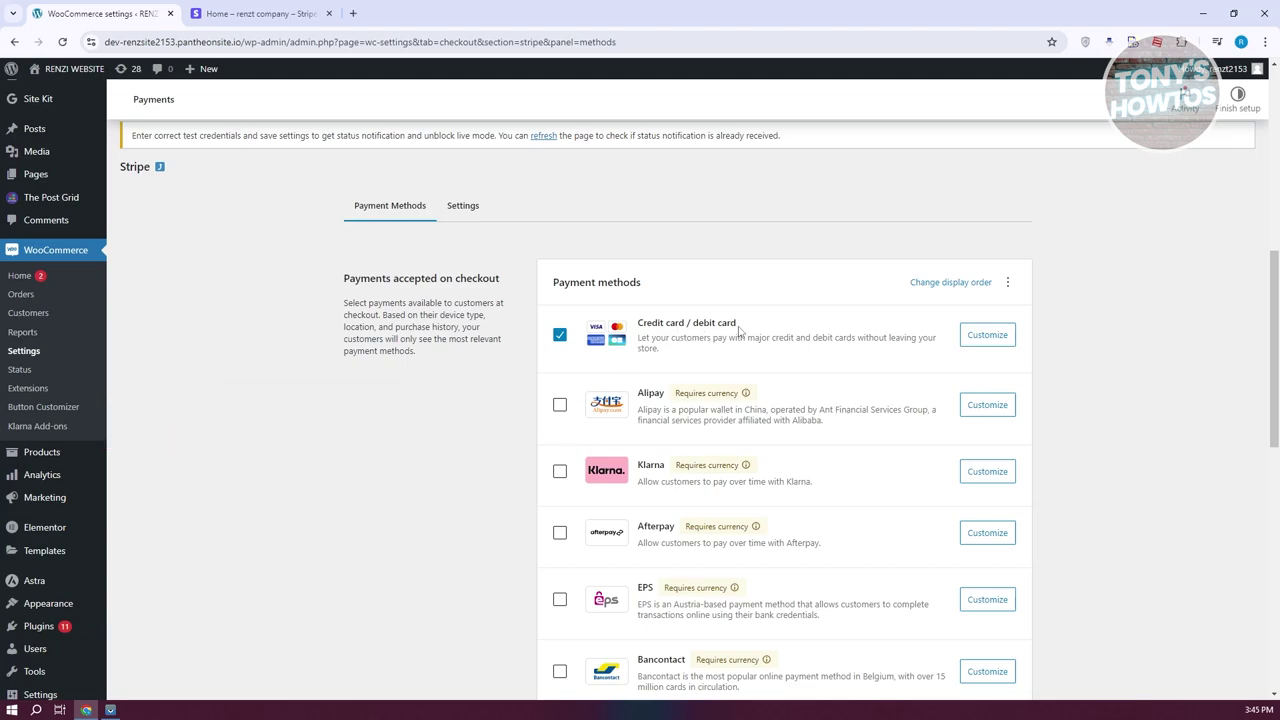
scroll(569, 414, "down", 1)
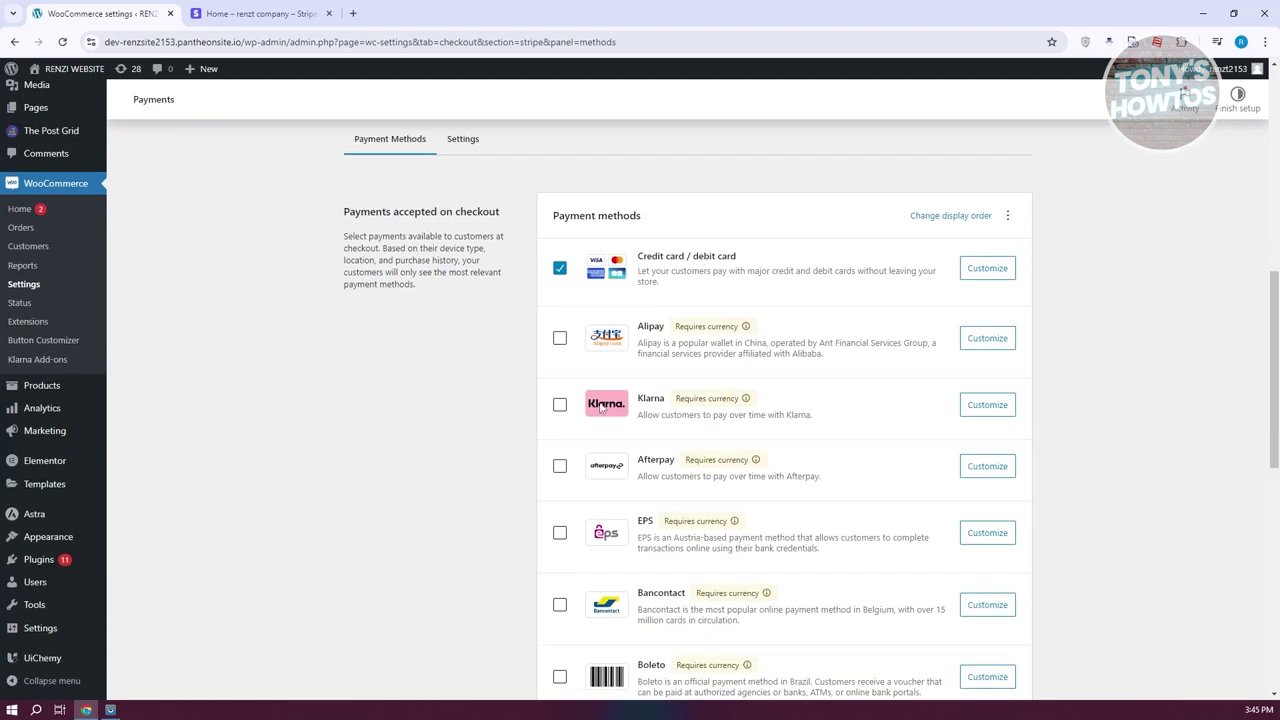
scroll(586, 439, "down", 1)
scroll(700, 393, "down", 12)
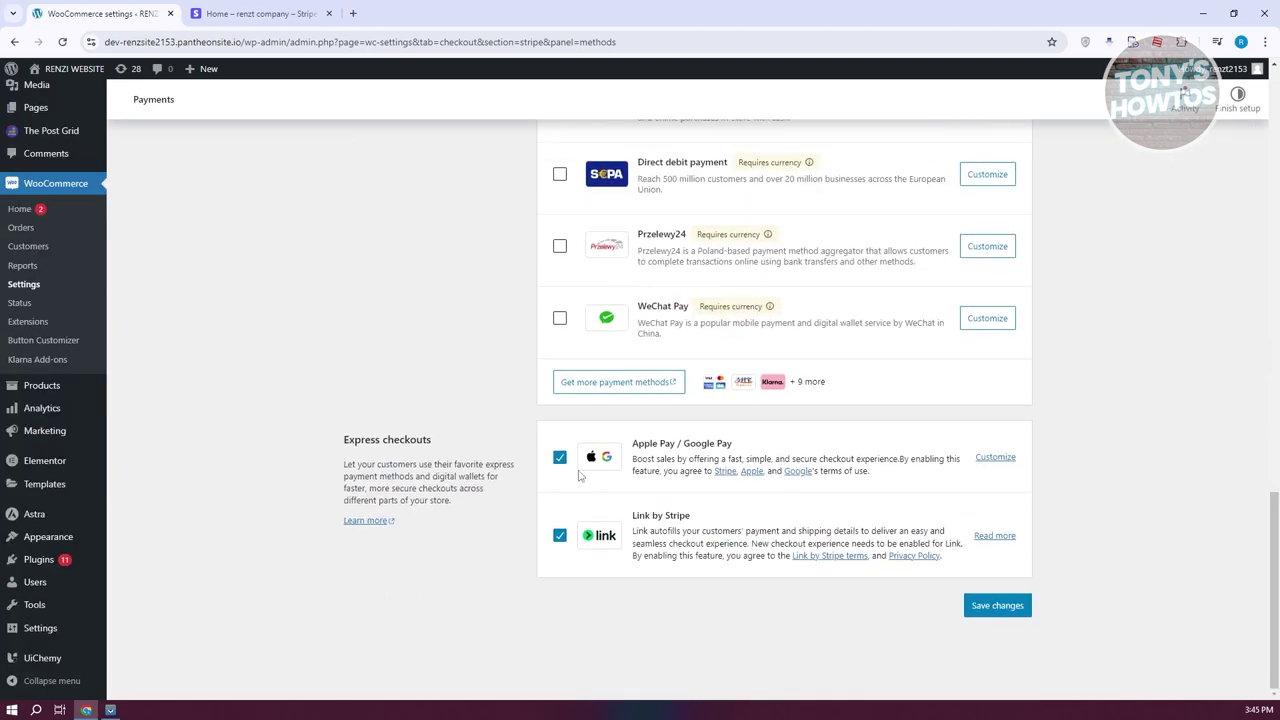
scroll(578, 476, "up", 15)
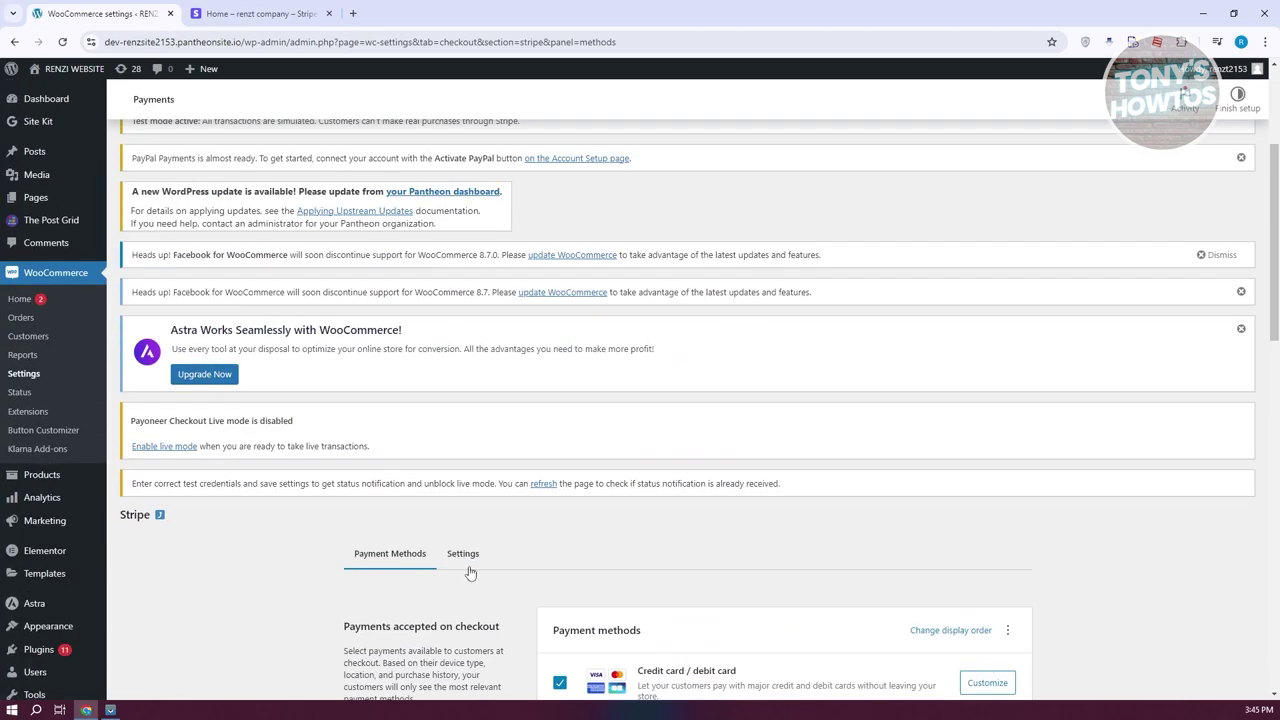
Review Stripe's general, account and transaction settings, and start creating or connecting a test account from its connection configuration.
left_click(476, 558)
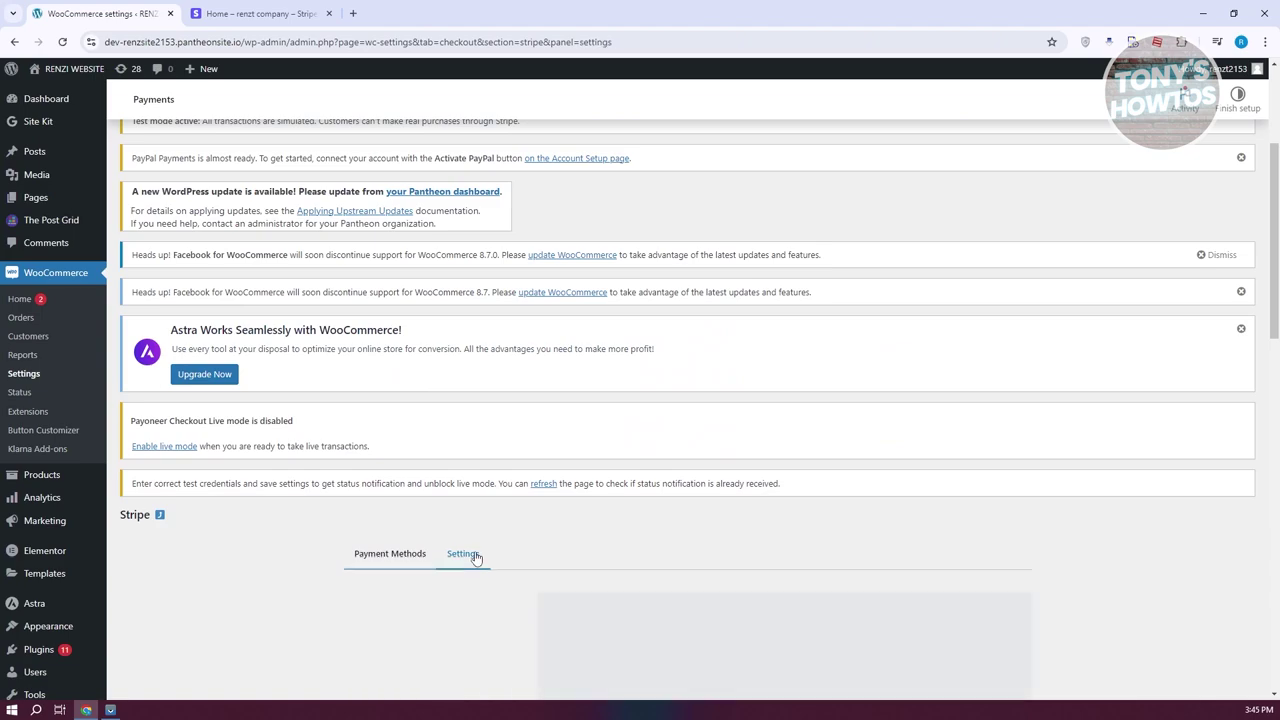
scroll(277, 557, "down", 5)
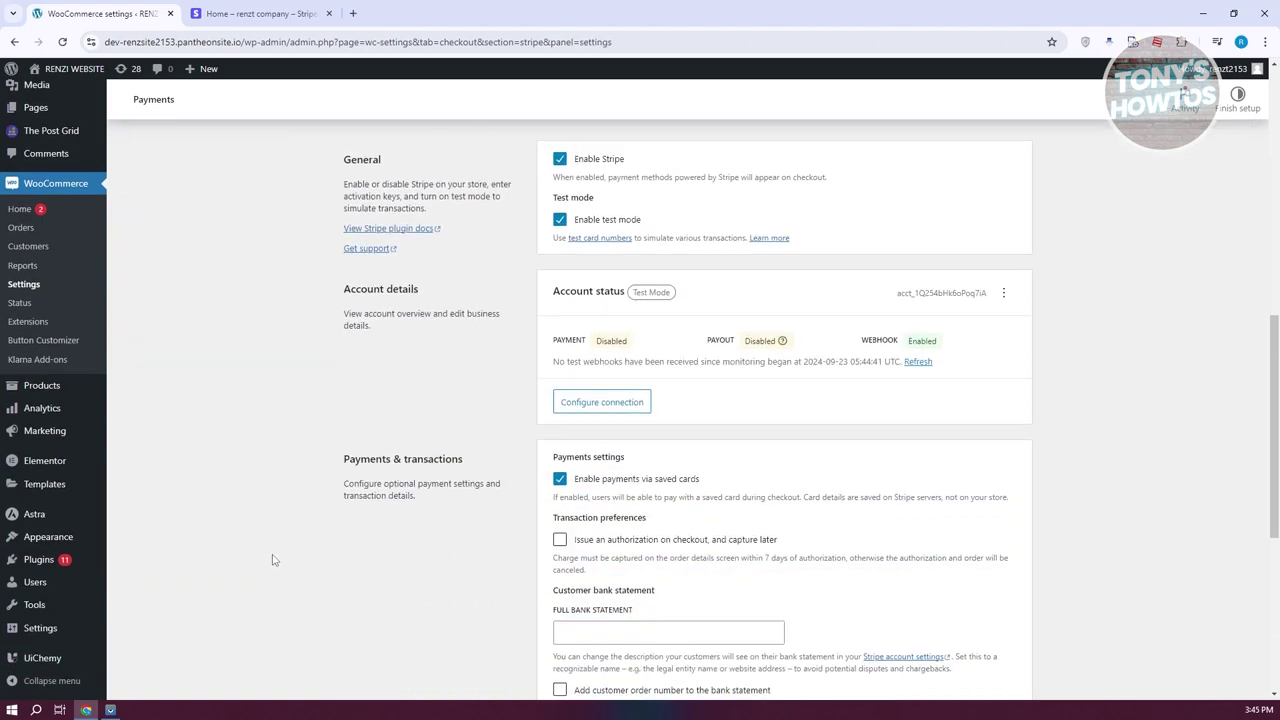
scroll(271, 560, "up", 1)
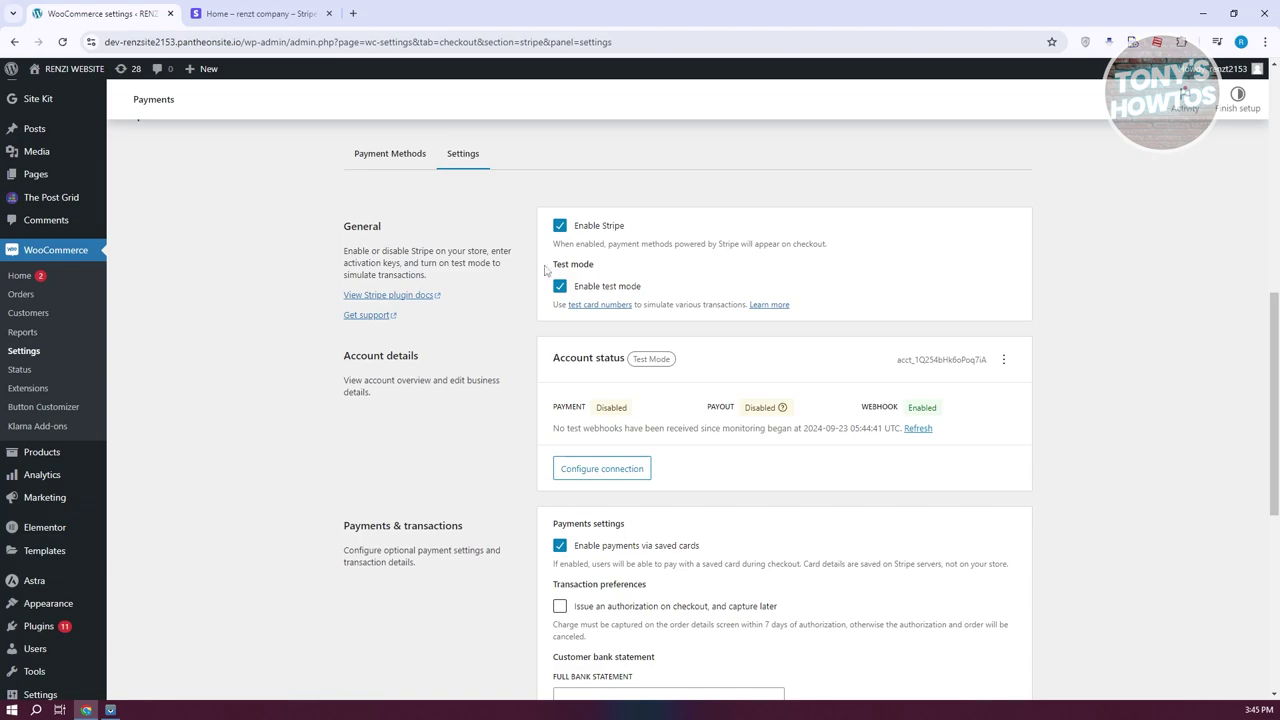
scroll(537, 366, "down", 2)
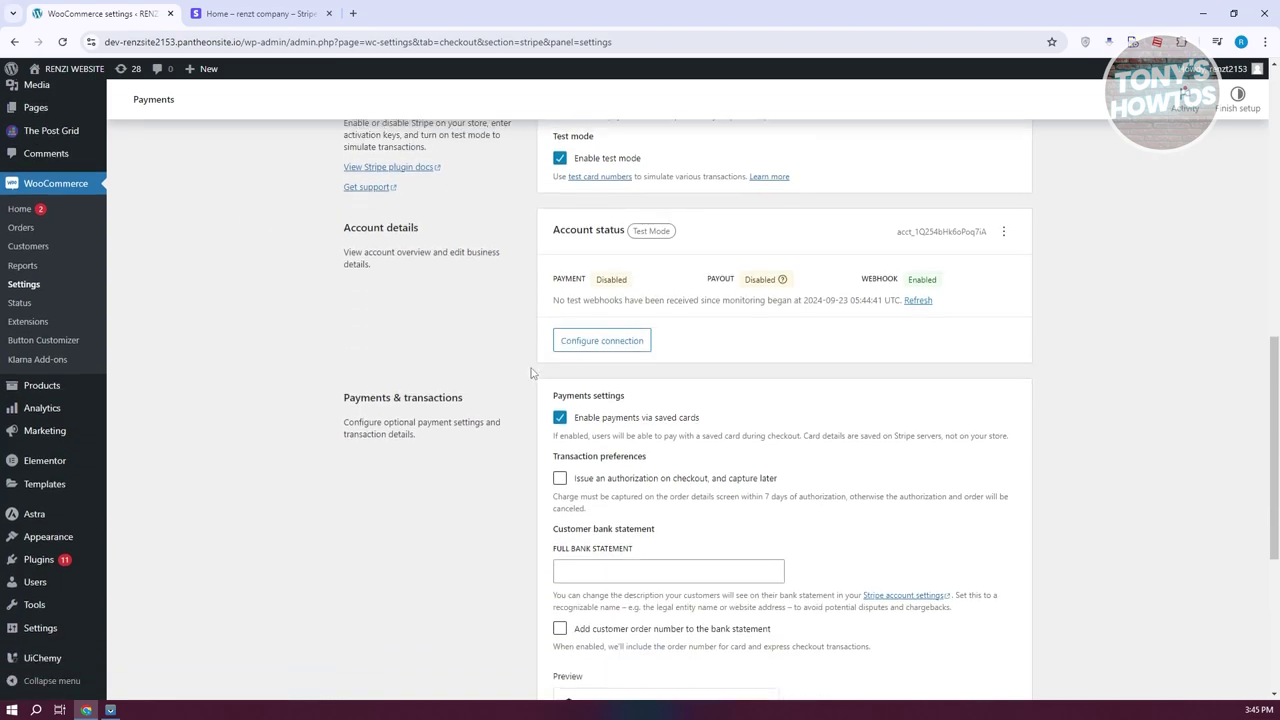
scroll(488, 404, "down", 3)
scroll(482, 408, "up", 5)
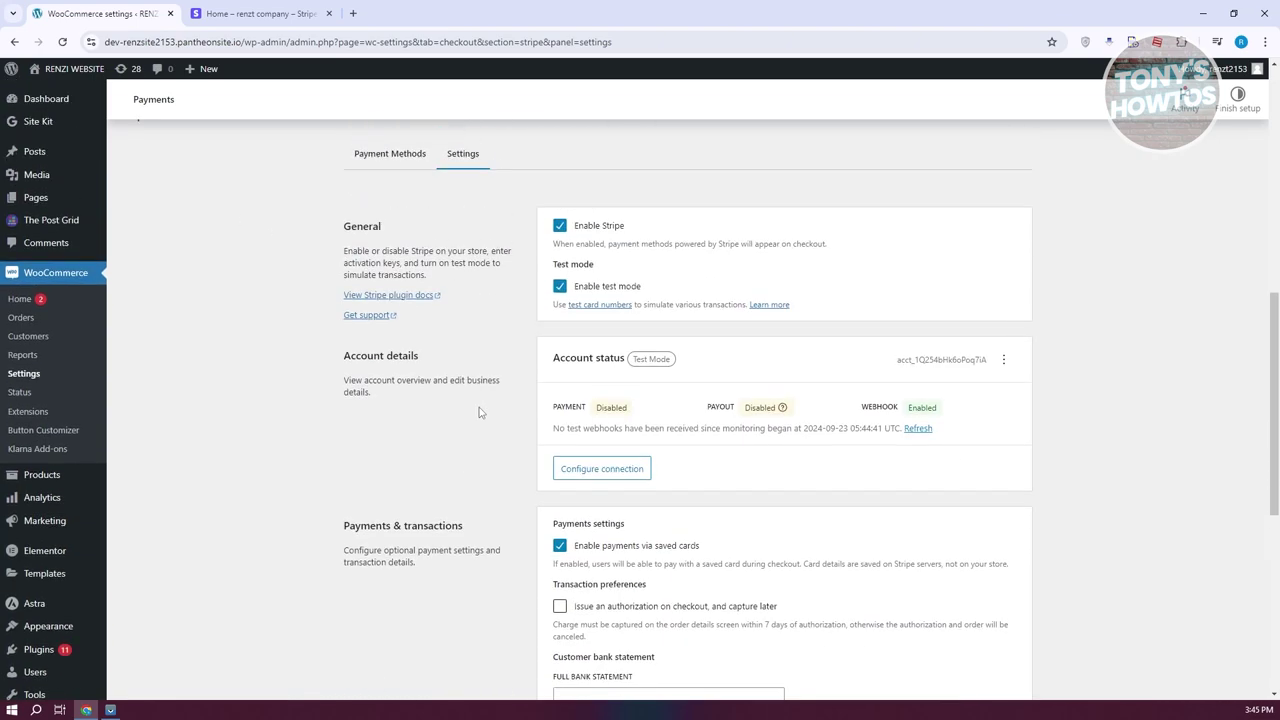
left_click(560, 470)
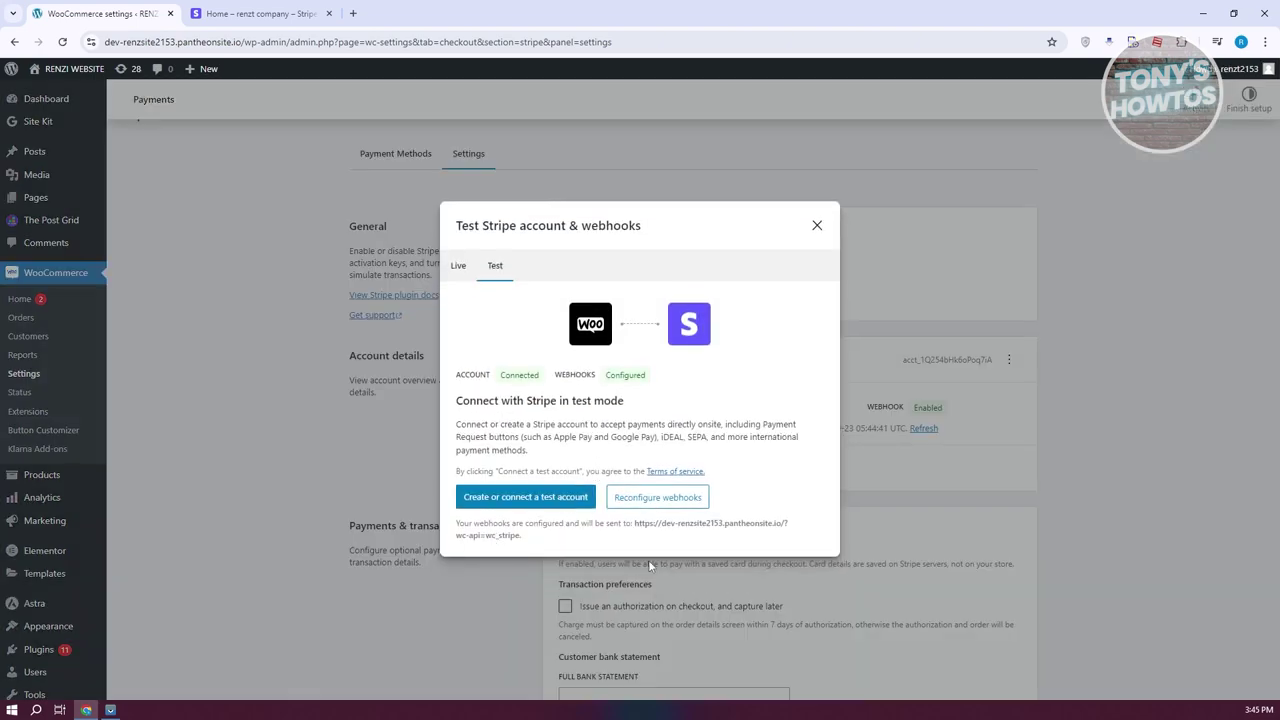
left_click(530, 505)
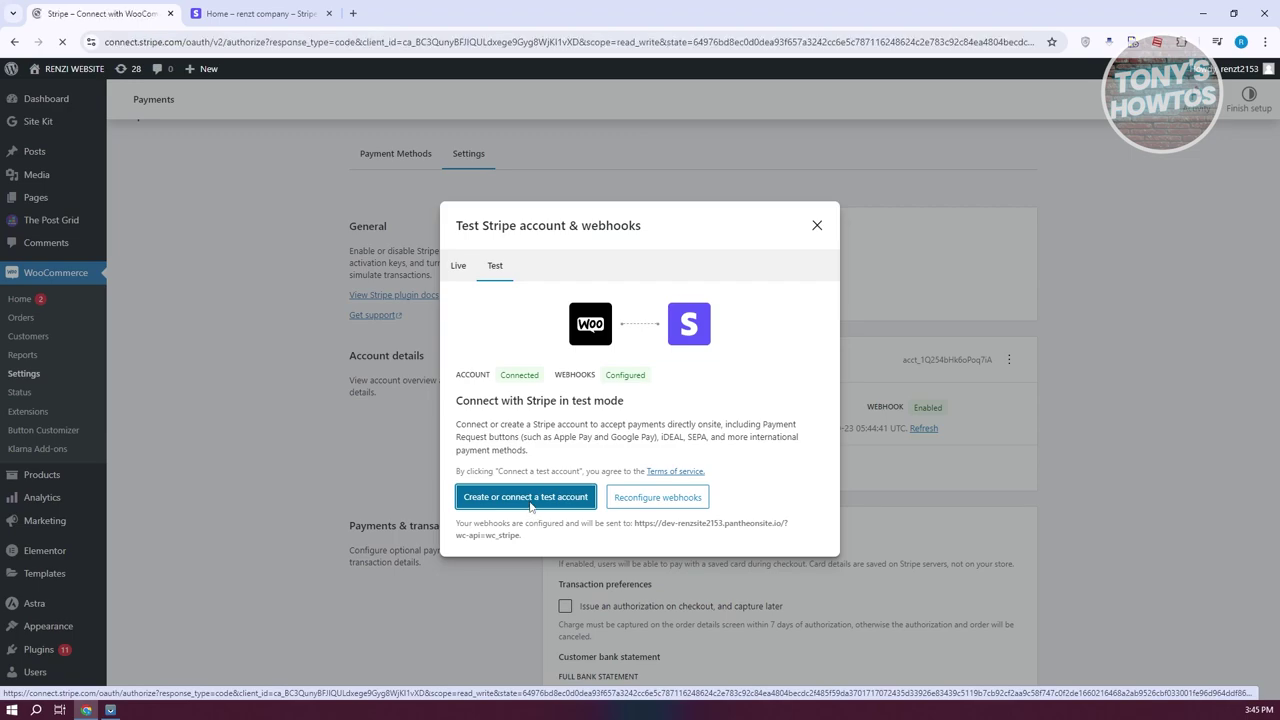
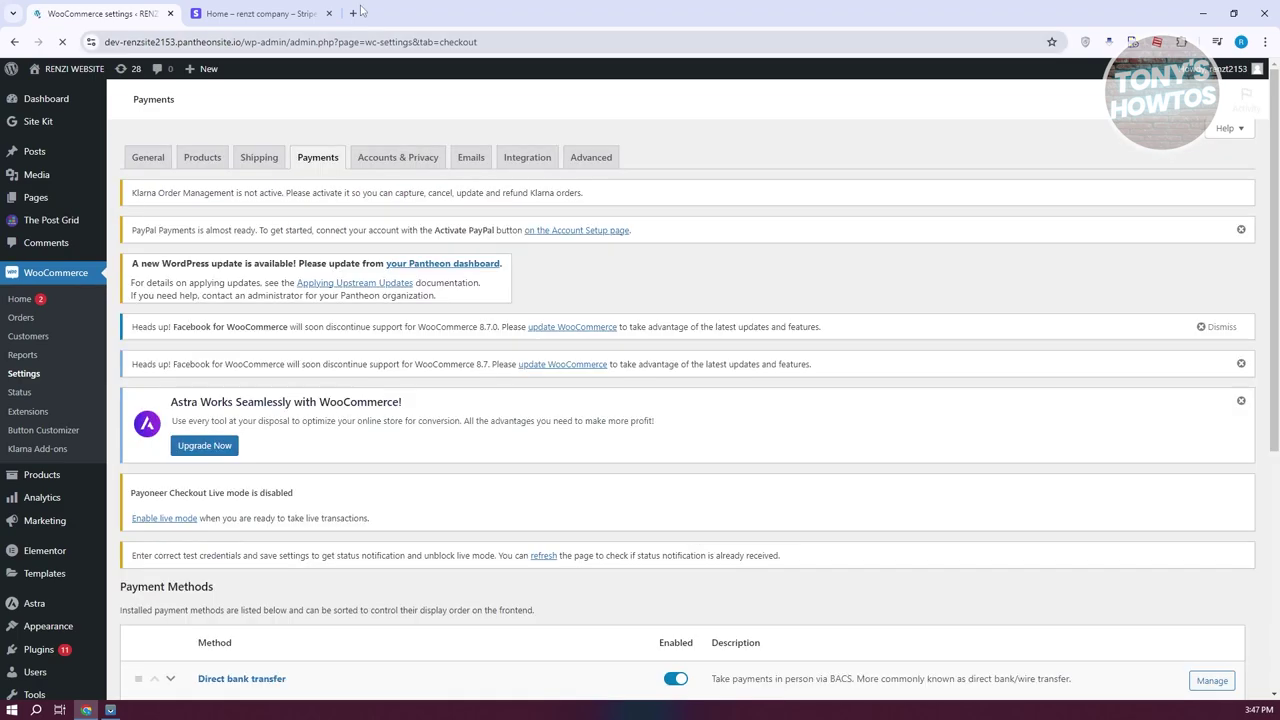
Open the PayPal account setup page from the WooCommerce payment methods list.
scroll(451, 385, "down", 6)
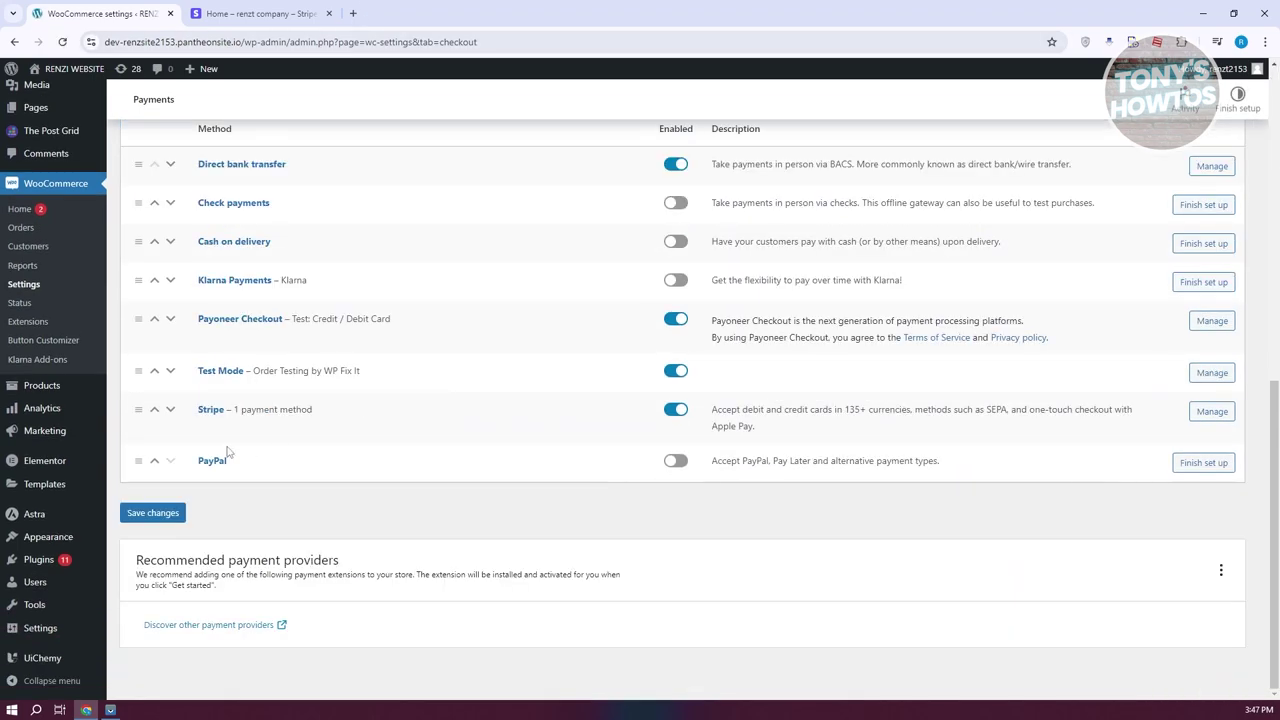
left_click(1210, 468)
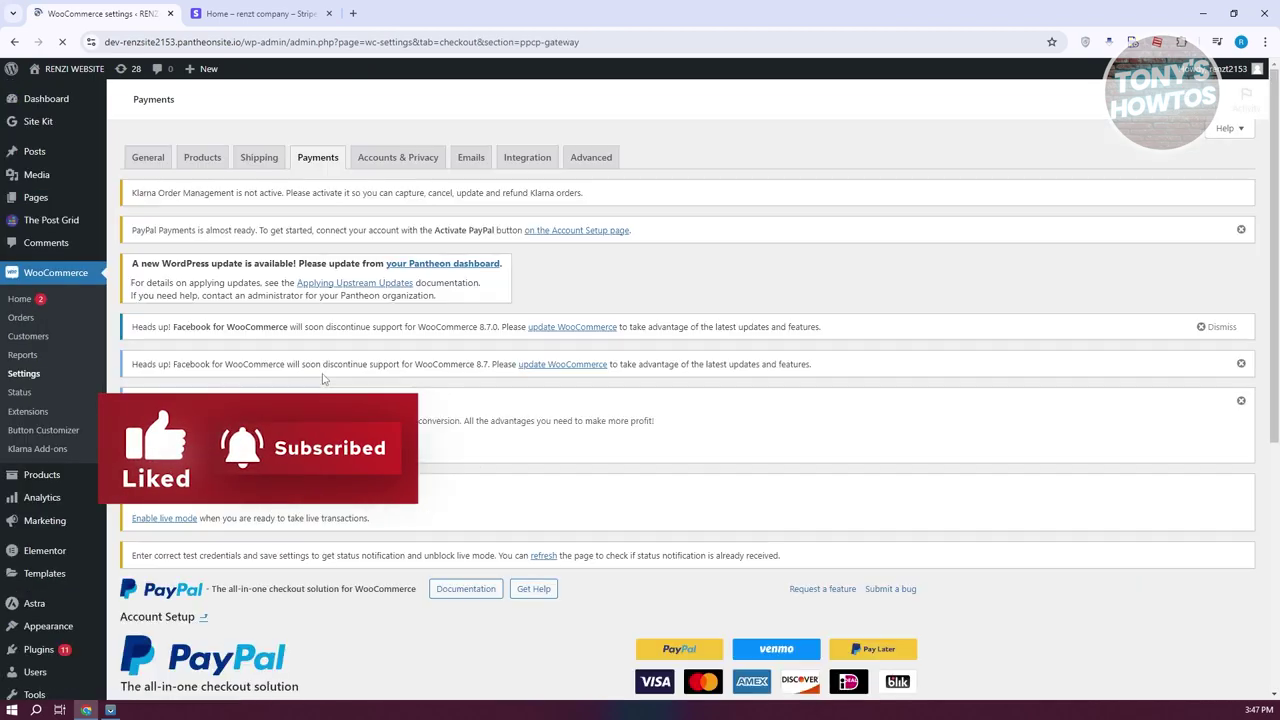
scroll(318, 382, "down", 3)
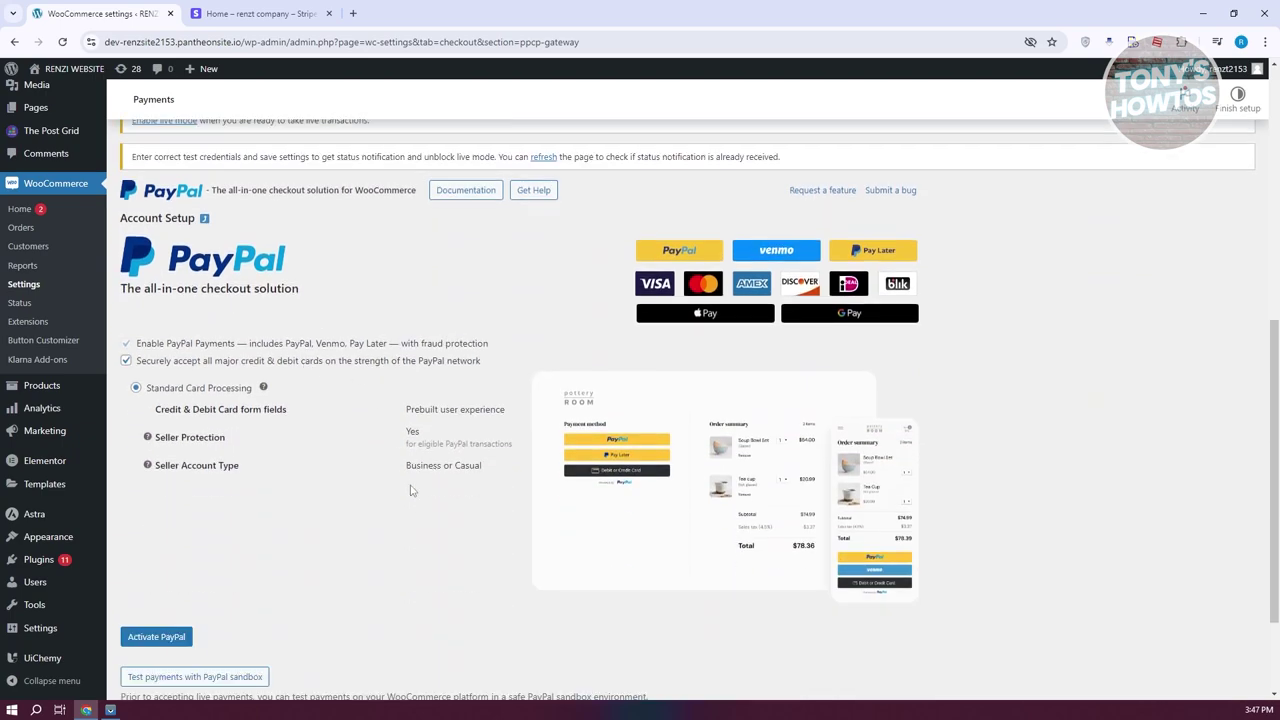
Examine PayPal's seller account type, seller protection and card form field details, along with the activation and sandbox options.
left_click_drag(484, 466, 411, 462)
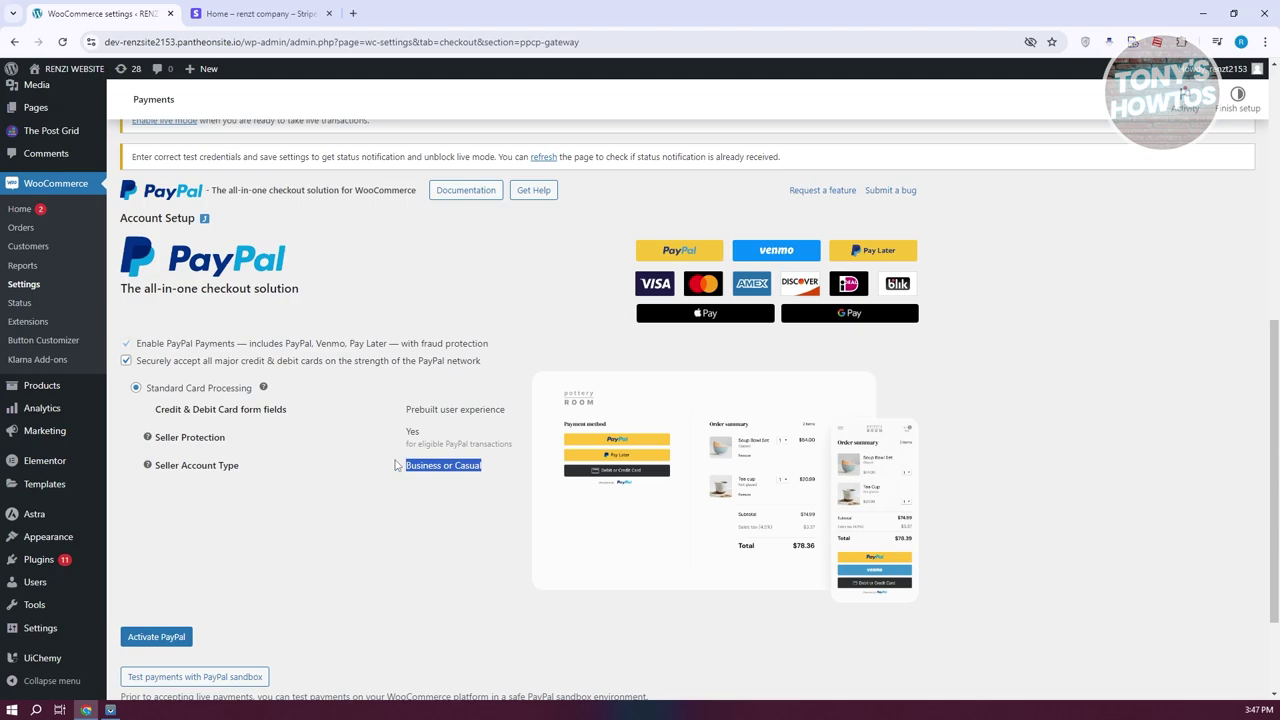
mouse_move(395, 466)
left_mouse_down()
mouse_move(161, 463)
mouse_move(380, 468)
left_mouse_up()
left_click_drag(403, 431, 520, 444)
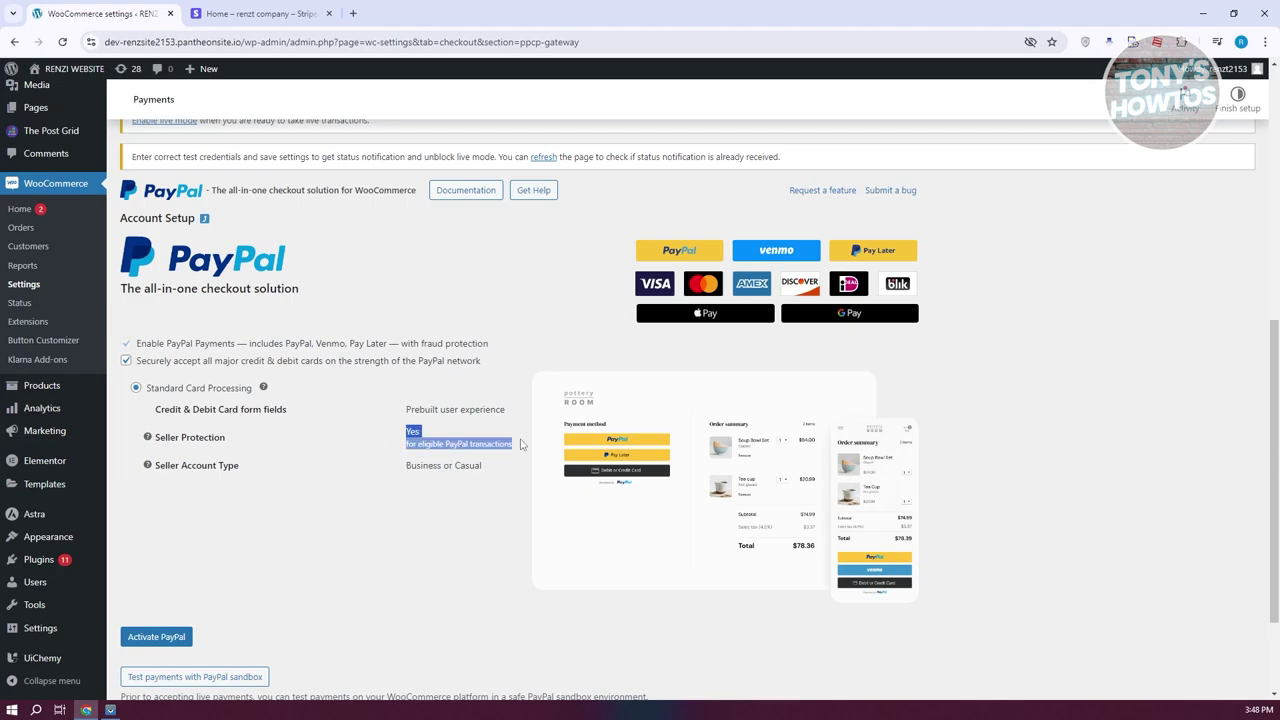
left_click_drag(400, 411, 518, 405)
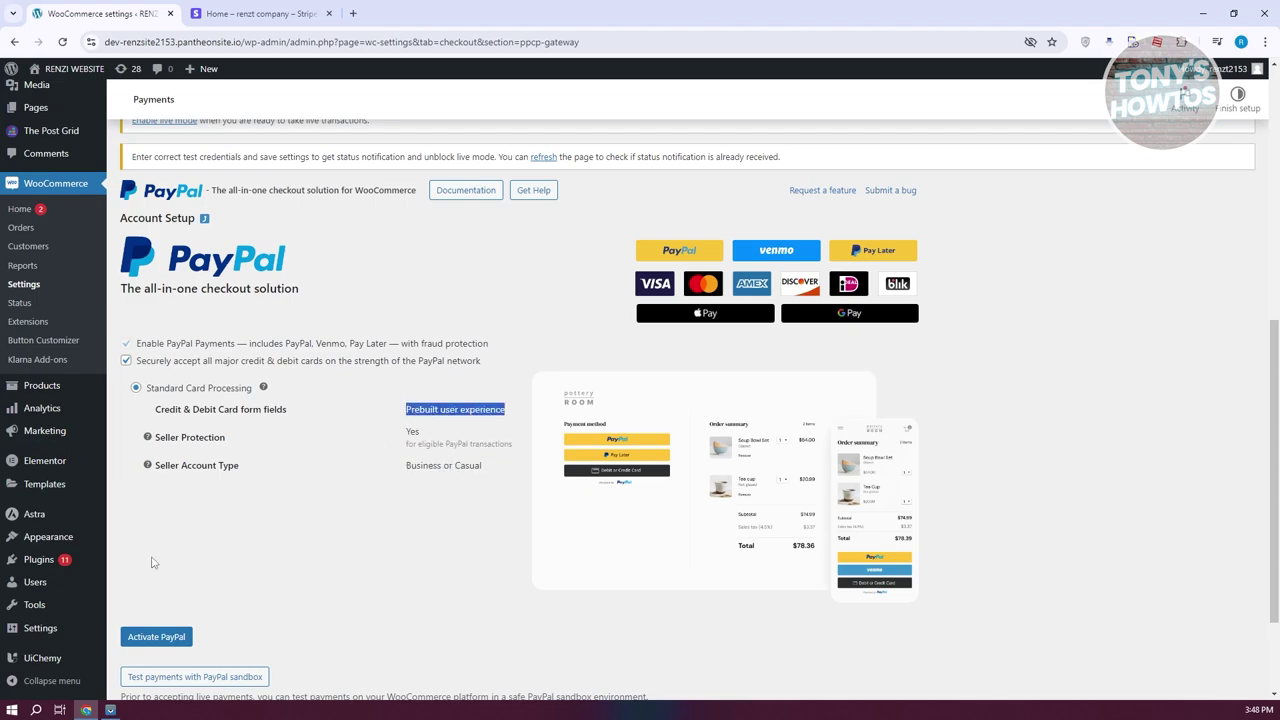
scroll(155, 563, "down", 1)
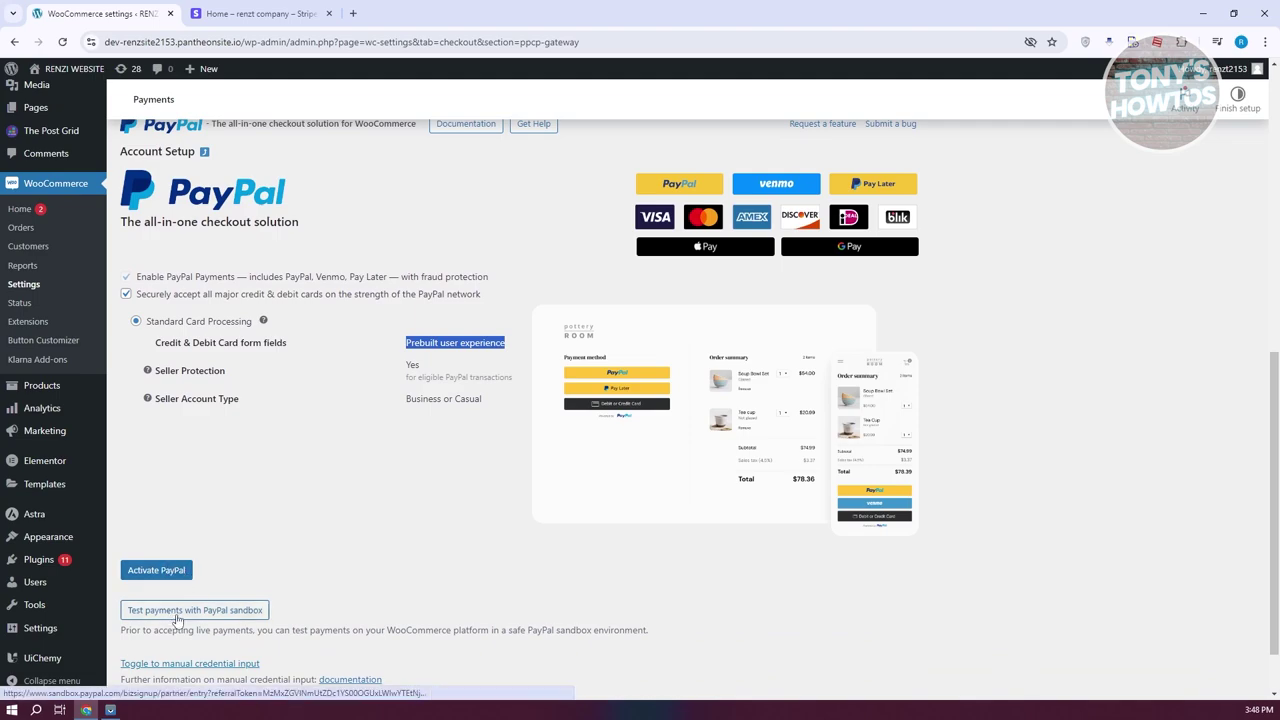
Start the PayPal activation to view the account connection form, and close it without submitting.
left_click(172, 571)
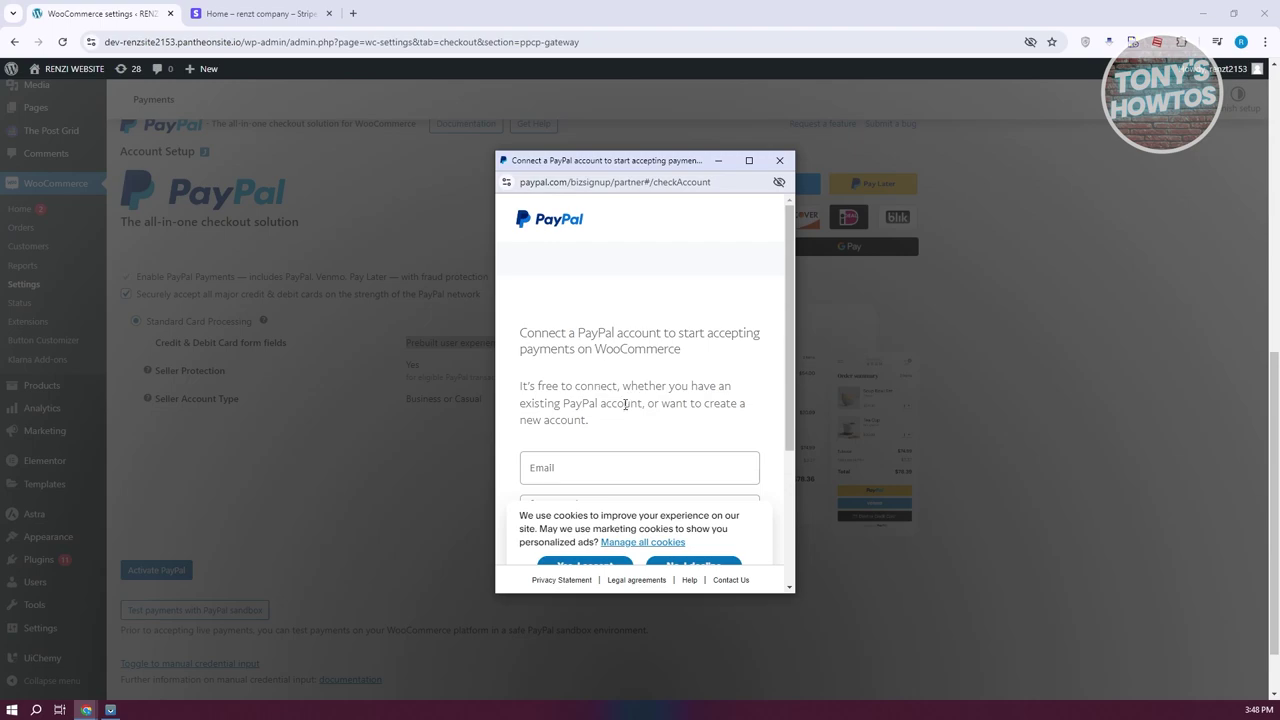
scroll(560, 377, "down", 3)
scroll(571, 409, "up", 2)
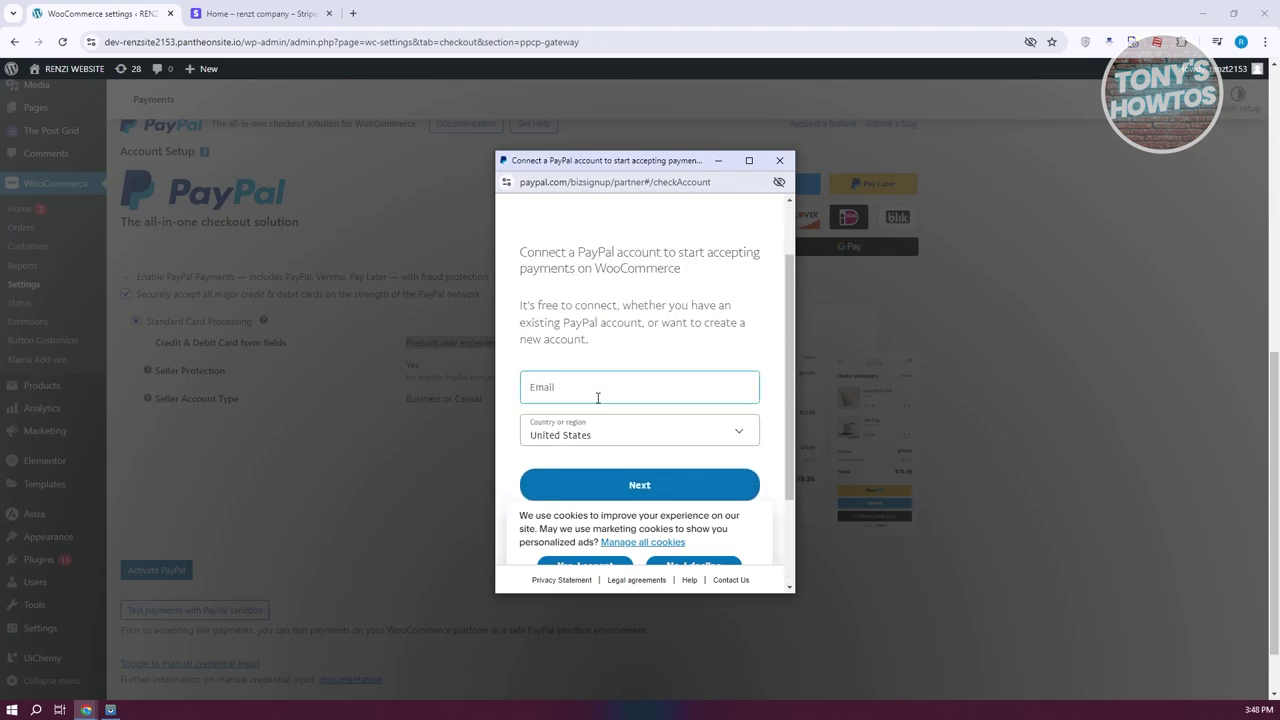
scroll(610, 400, "down", 1)
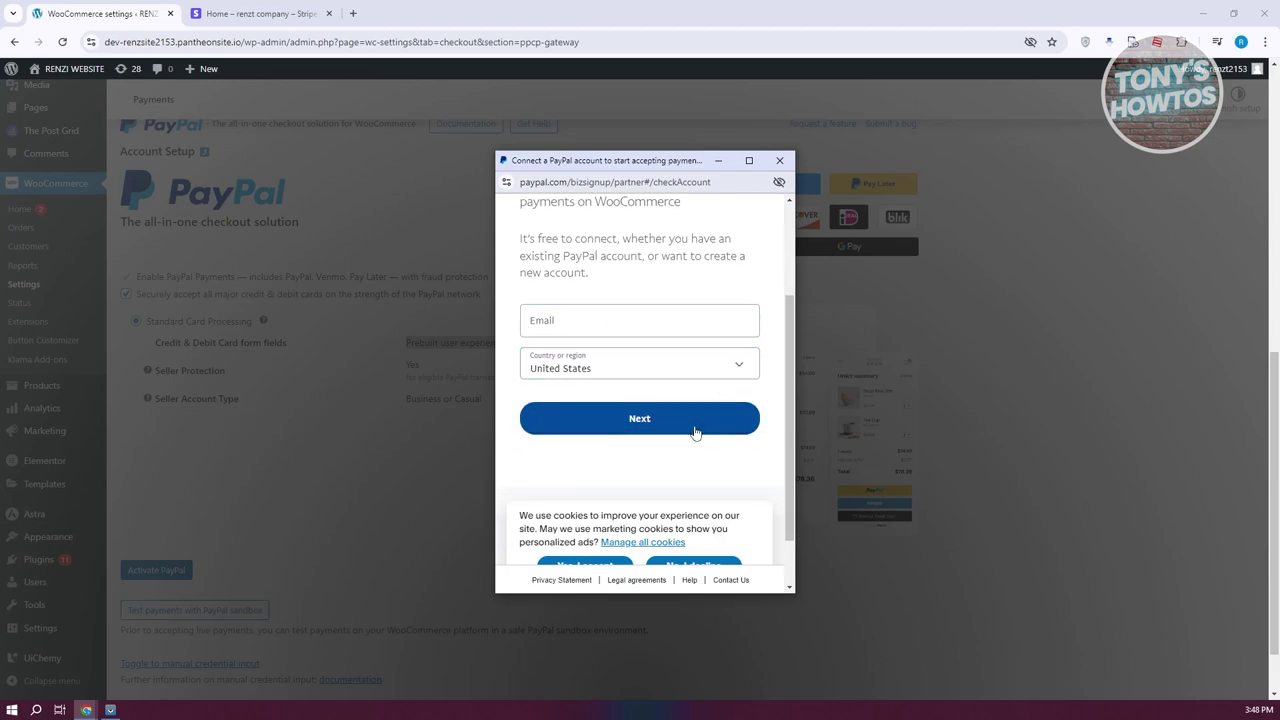
left_click(780, 161)
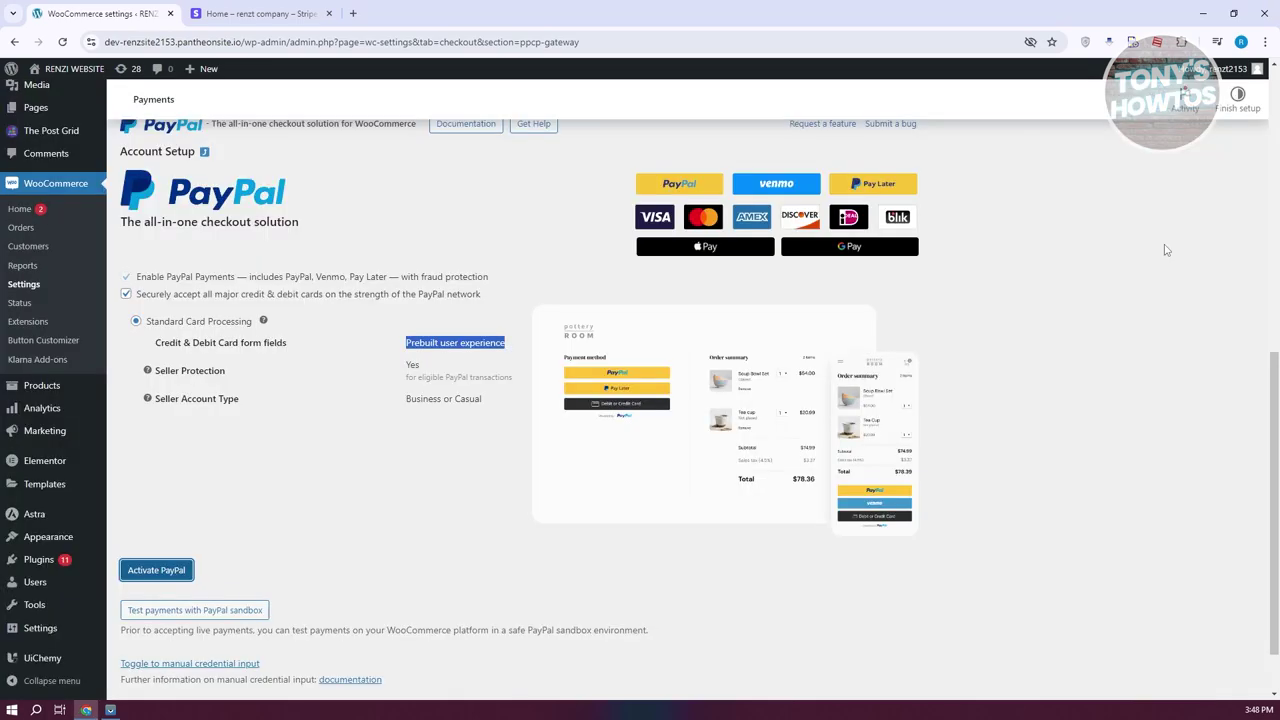